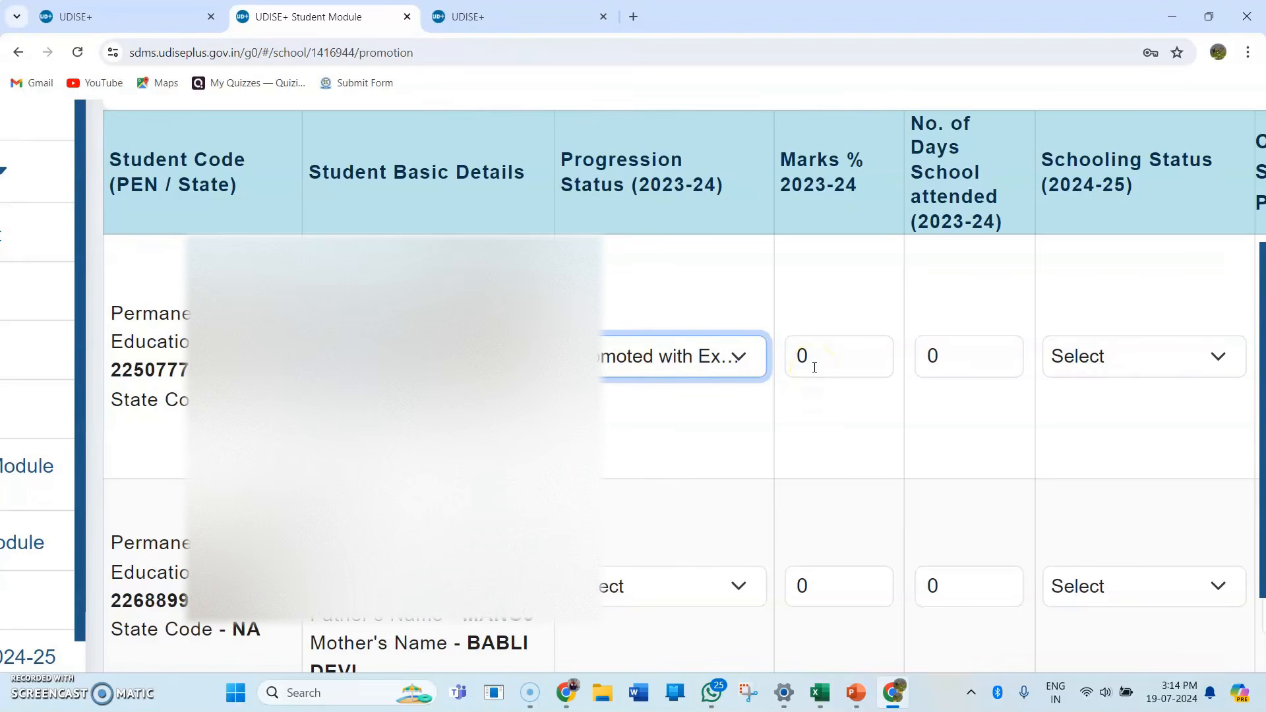
Set the first student's 2024-25 schooling status to Studying in Same School
scroll(816, 368, "right", 3)
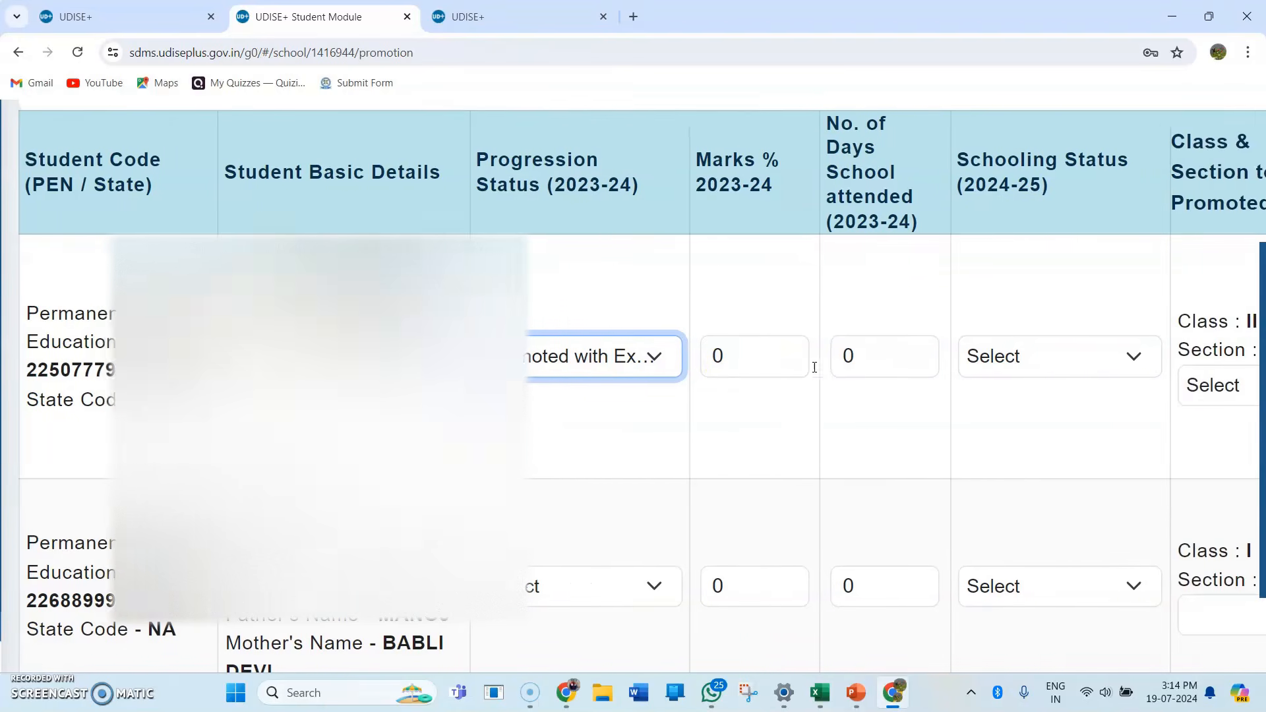
left_click(741, 354)
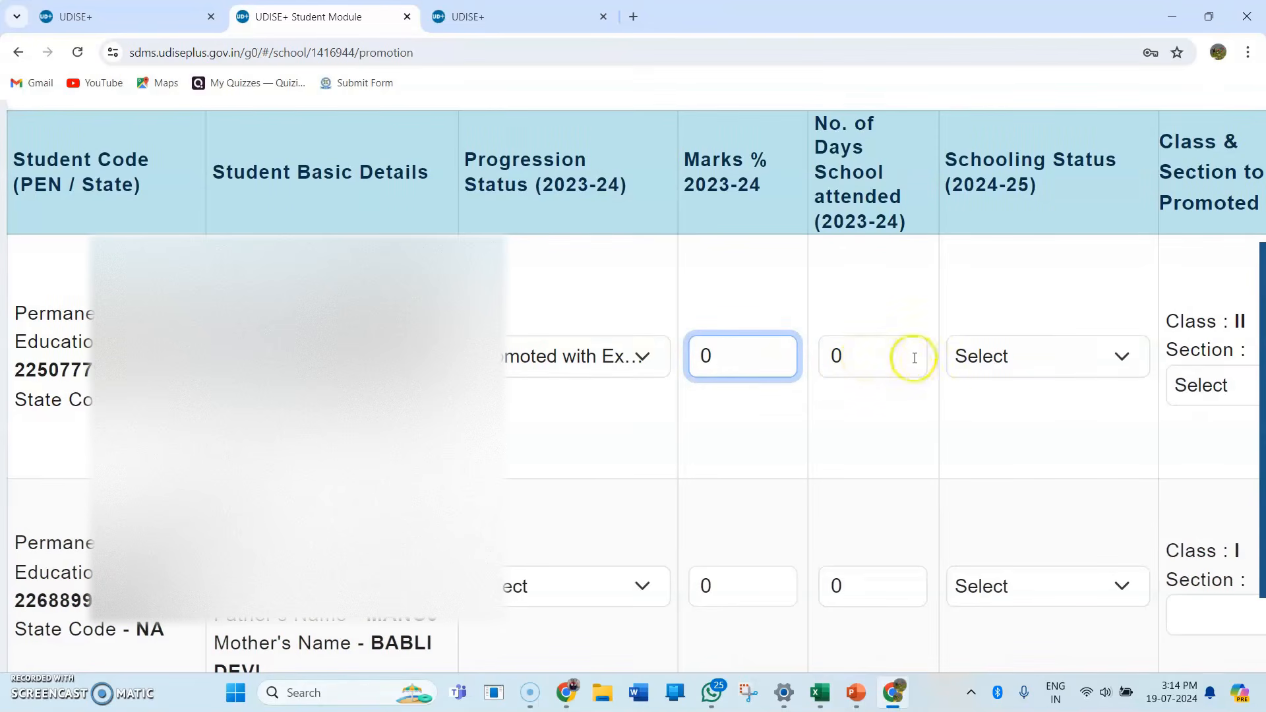
left_click(1024, 367)
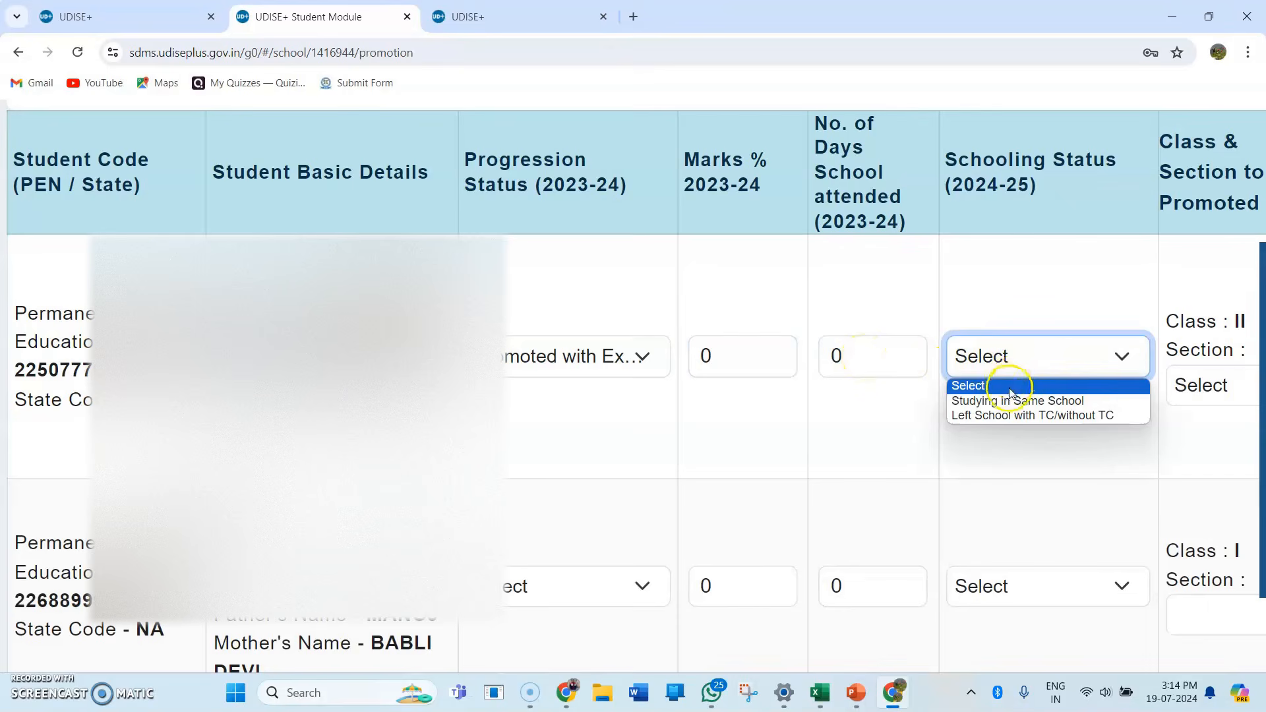
left_click(1003, 400)
left_click(1038, 373)
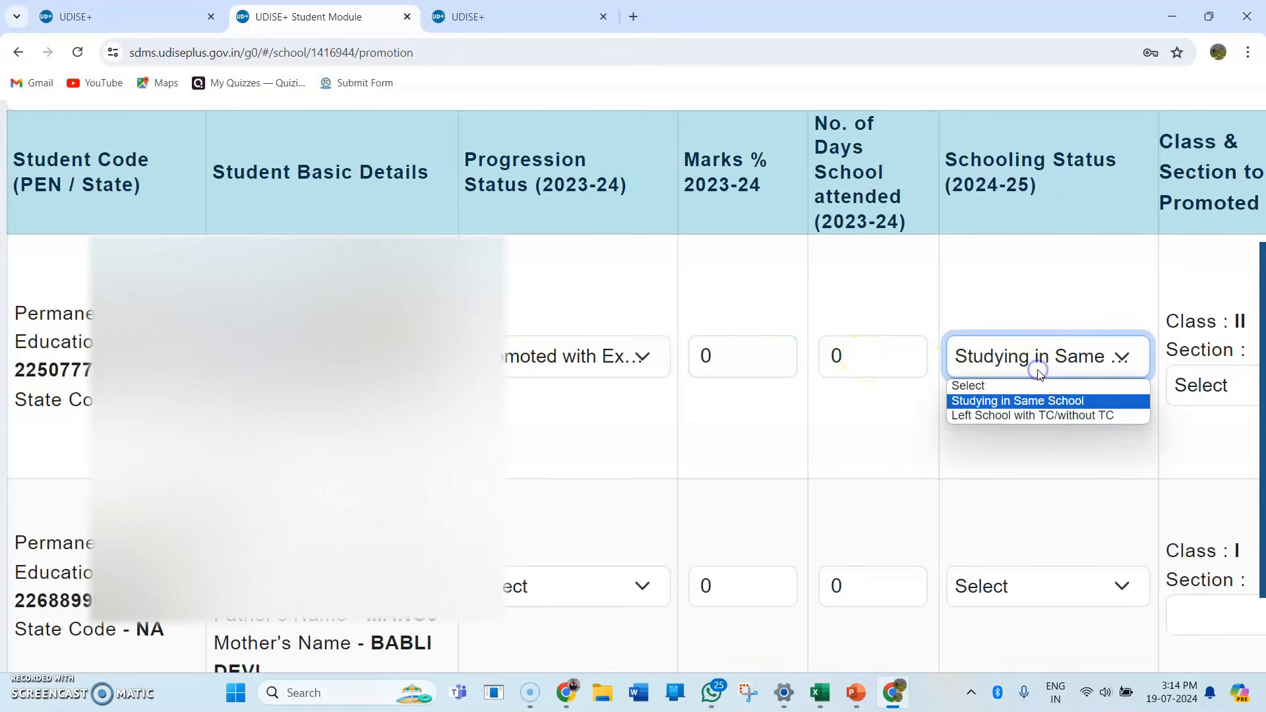
left_click(1015, 417)
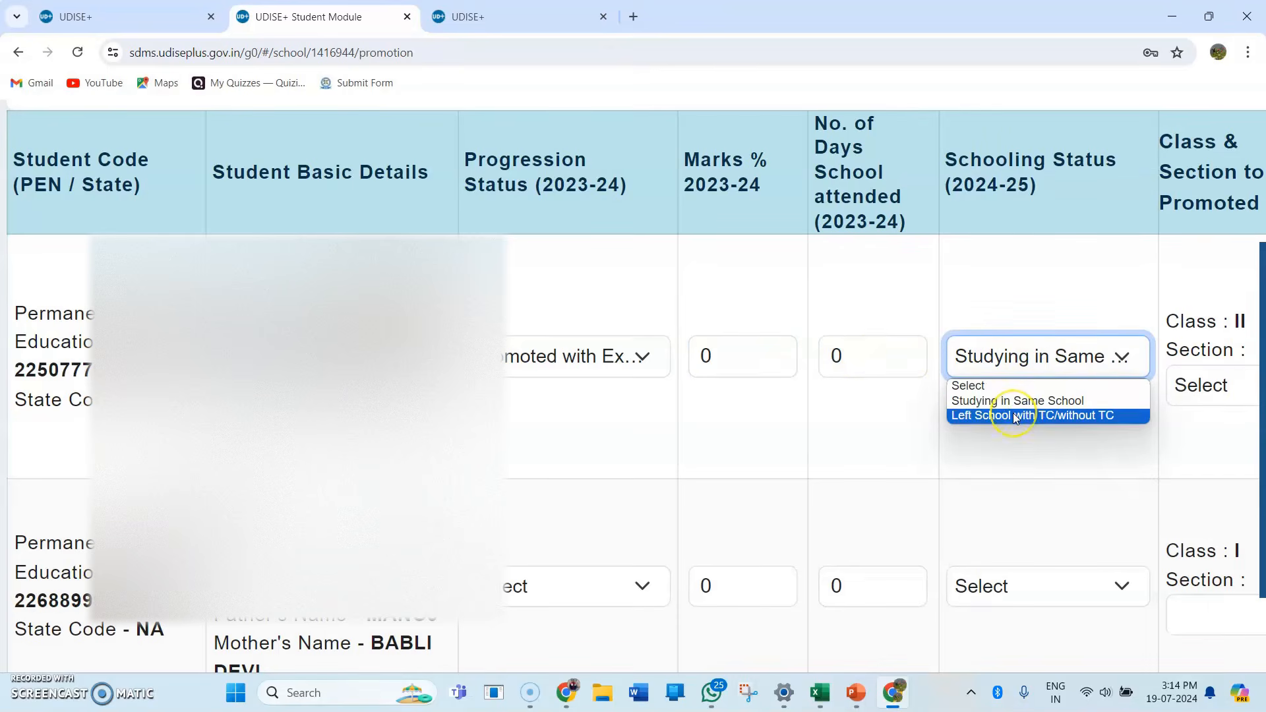
left_click(1032, 360)
Choose section A of Class II as the section the first student is promoted to
scroll(1032, 361, "right", 4)
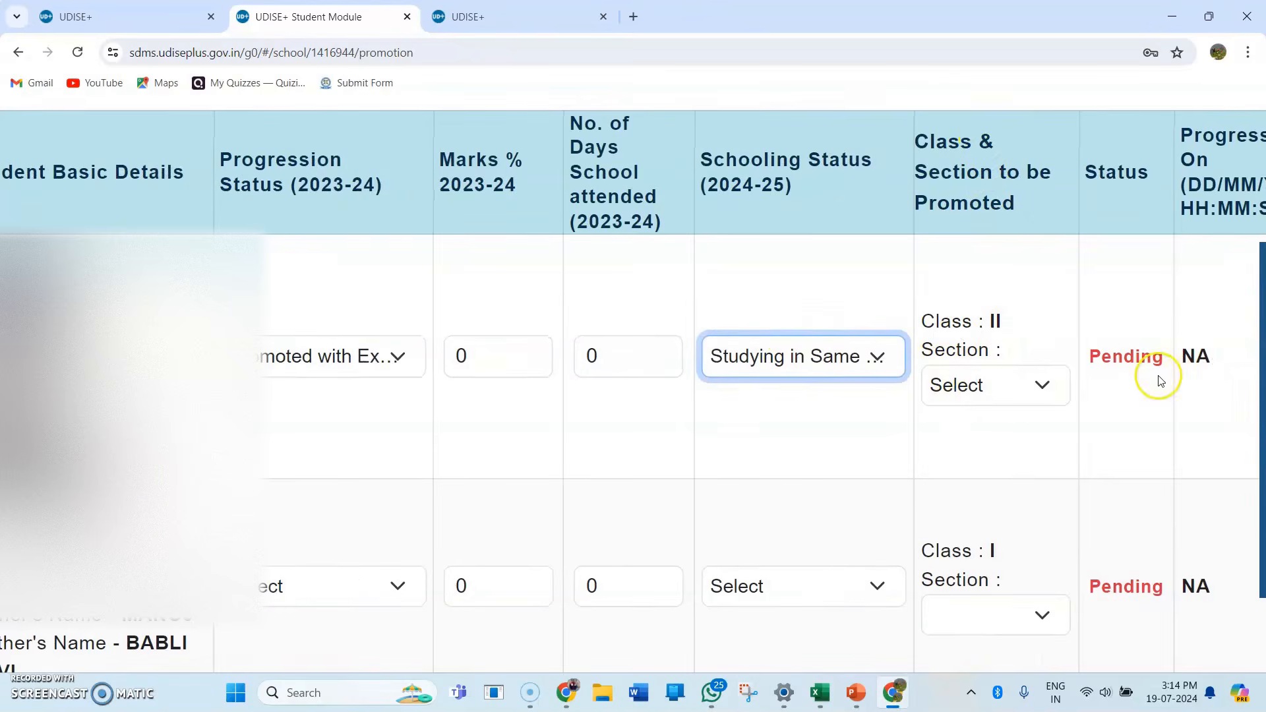
scroll(1160, 380, "right", 3)
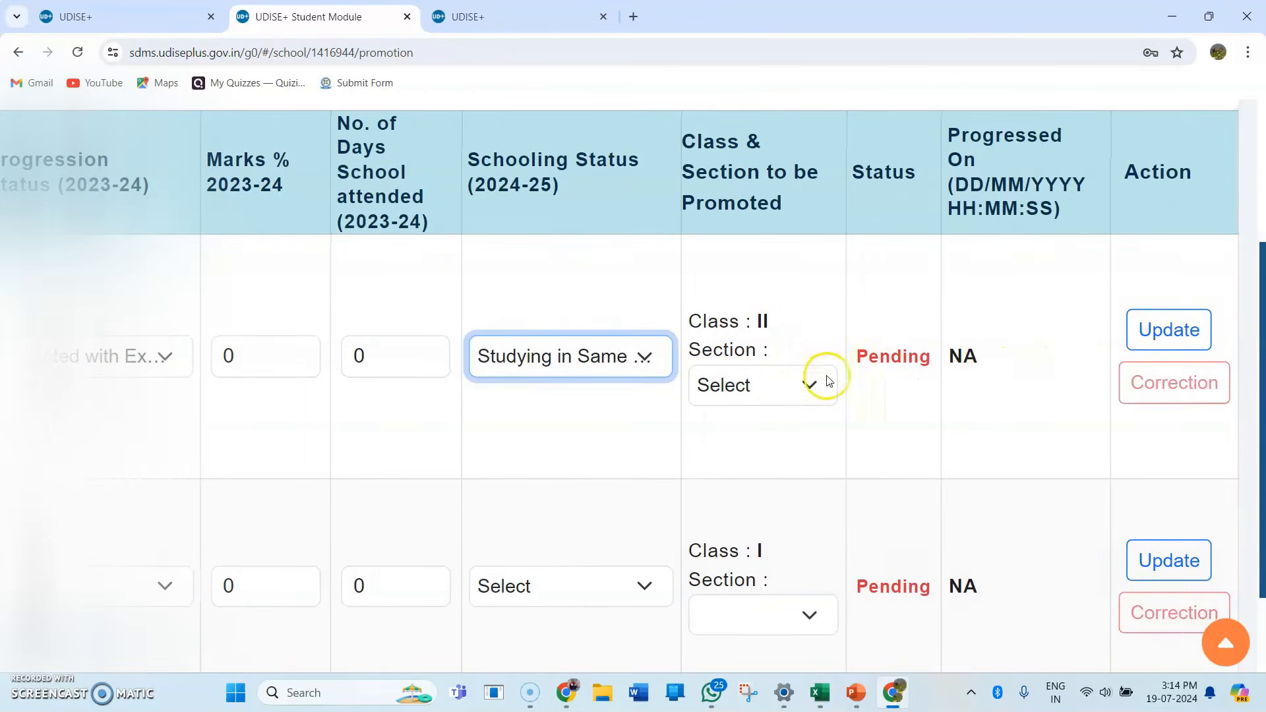
left_click(803, 380)
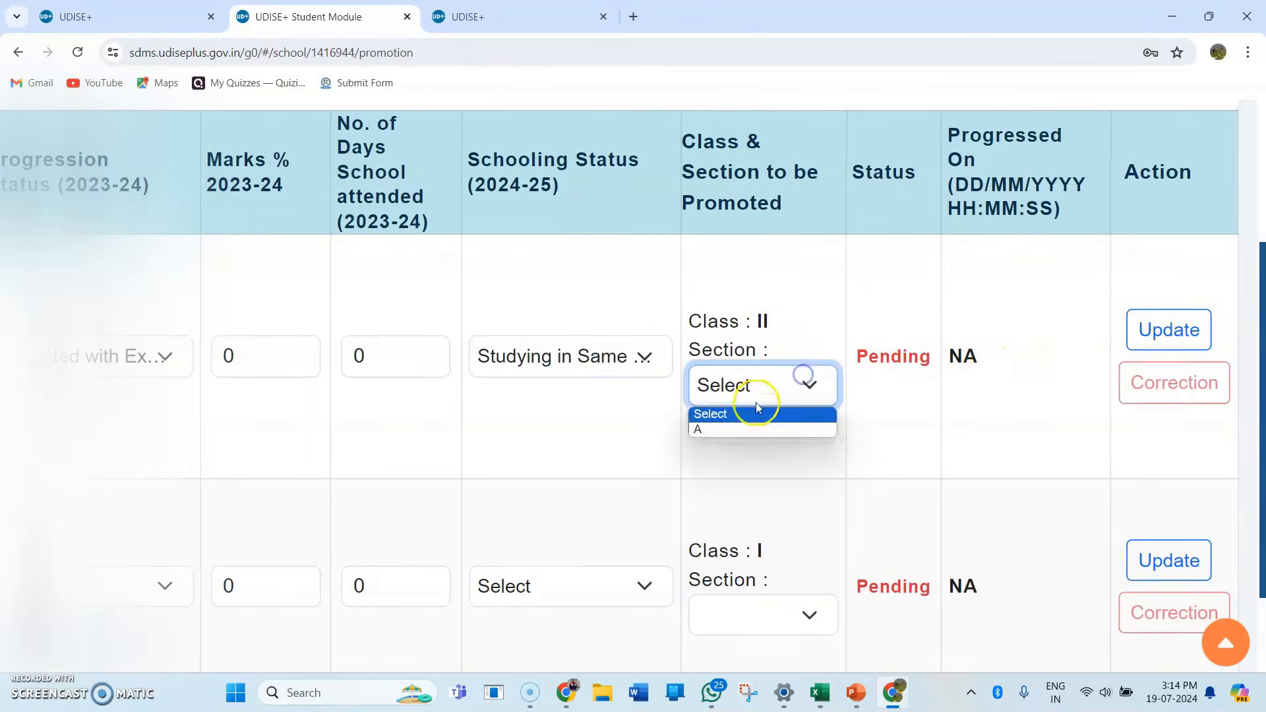
left_click(722, 430)
left_click(1168, 330)
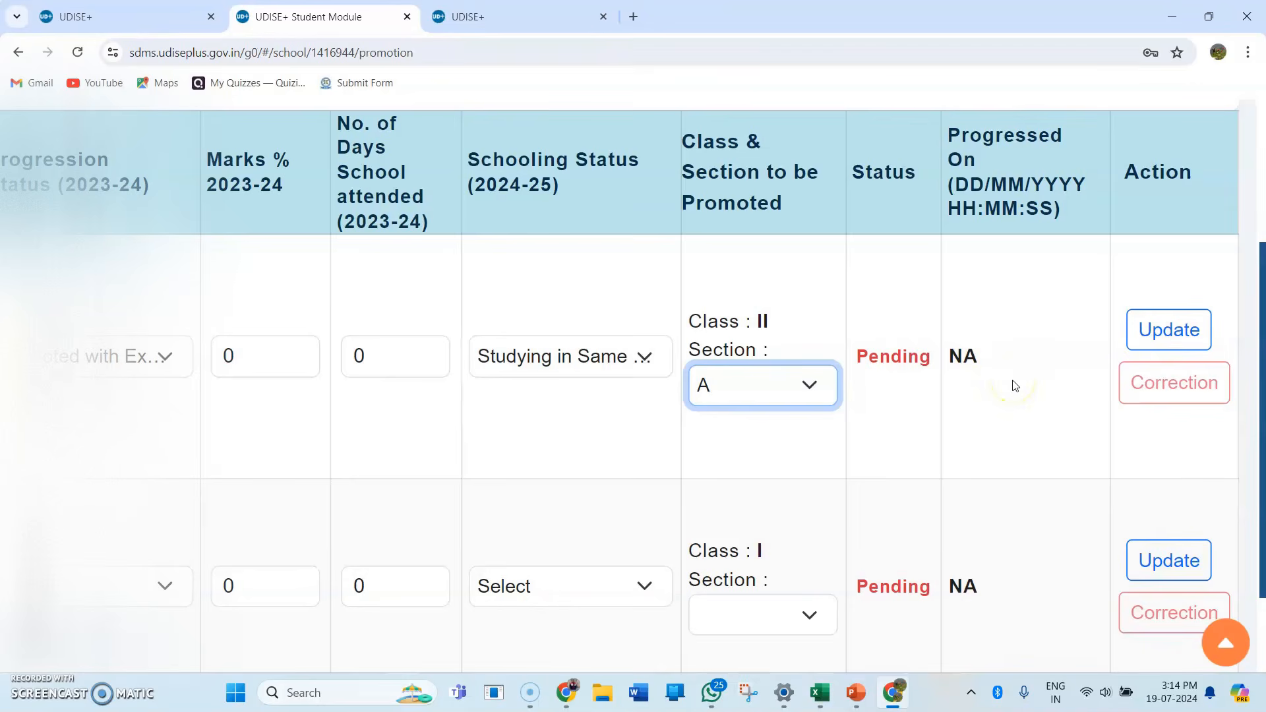
Enter 59 as the marks percentage and 126 as the days attended for the first student, and update the record
left_click(271, 350)
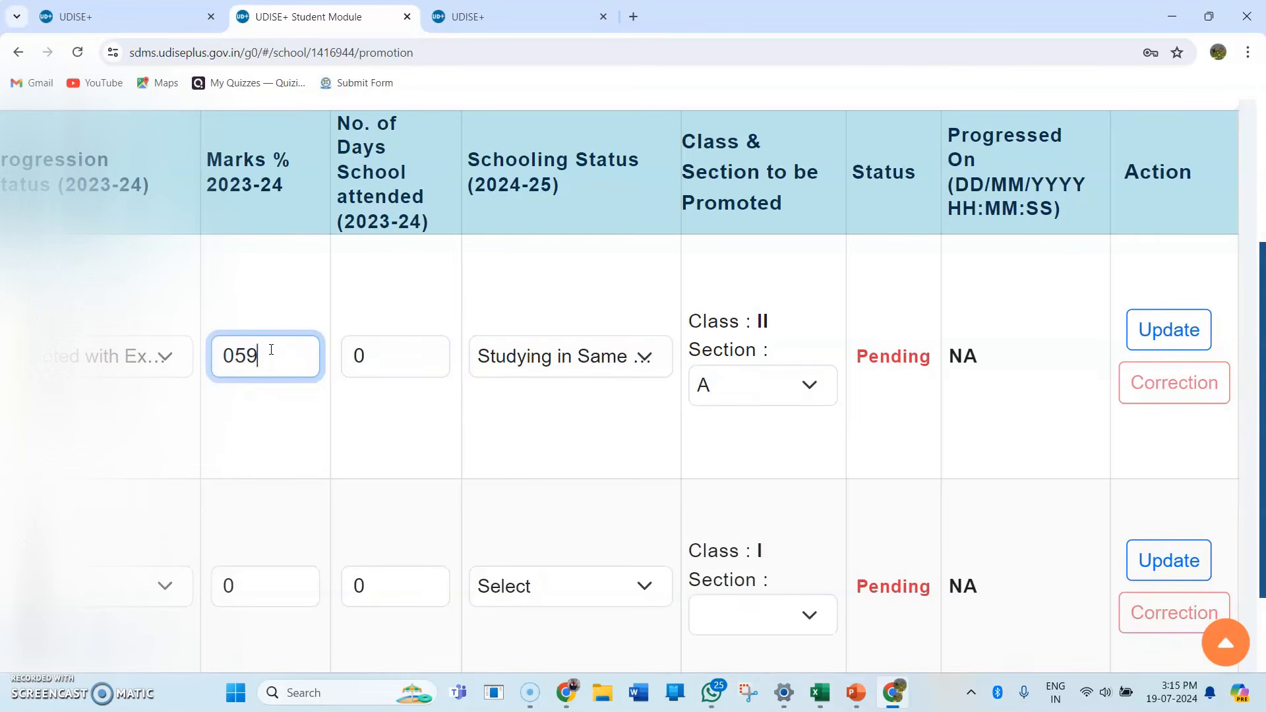
left_click(379, 358)
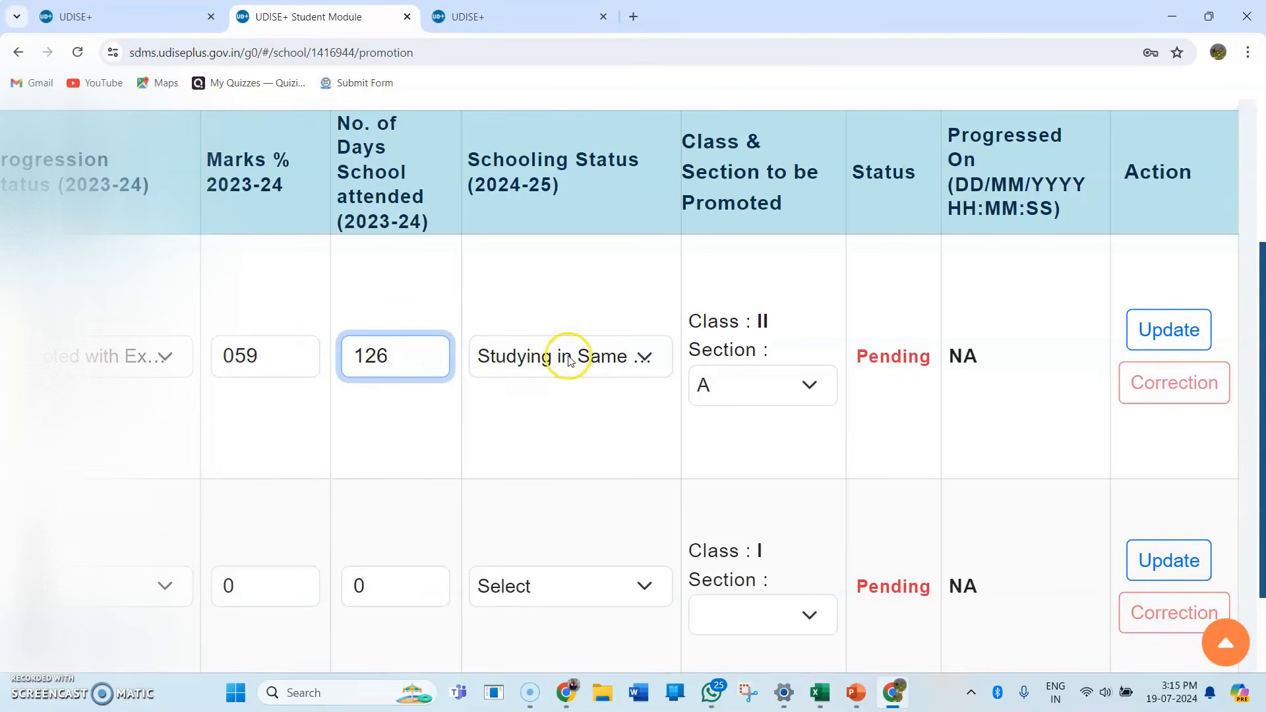
left_click(1160, 342)
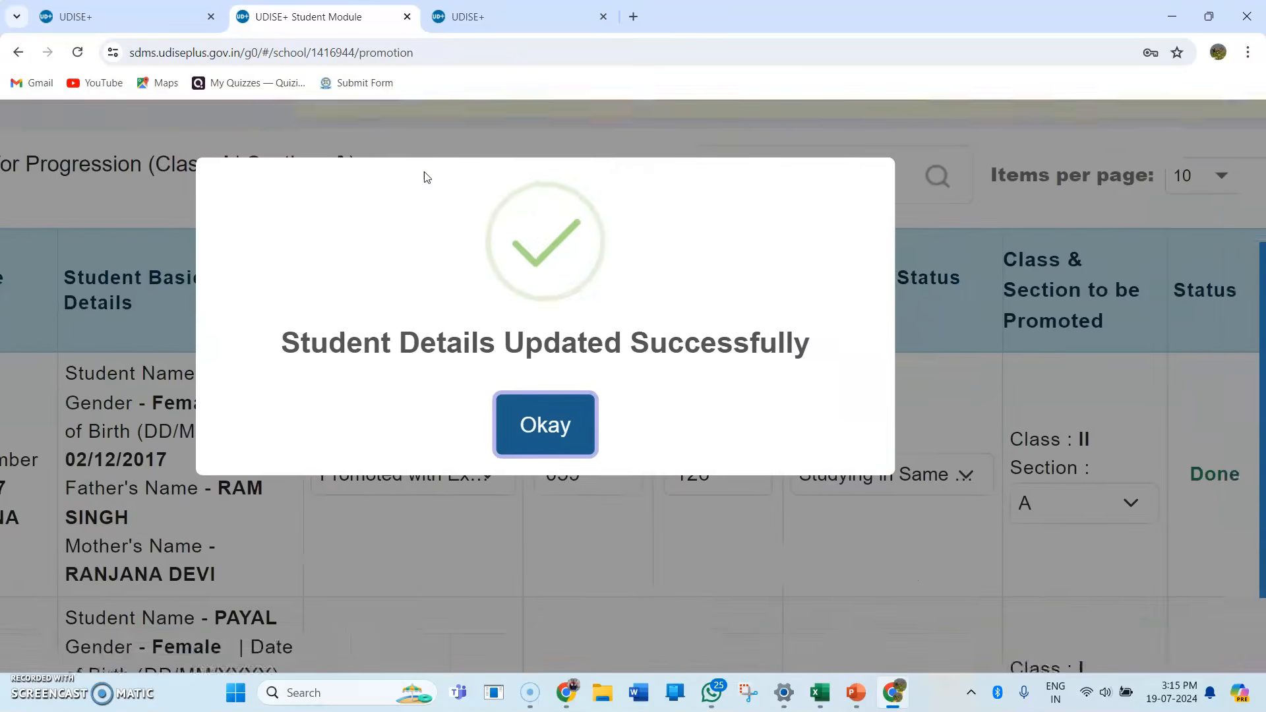
left_click(500, 387)
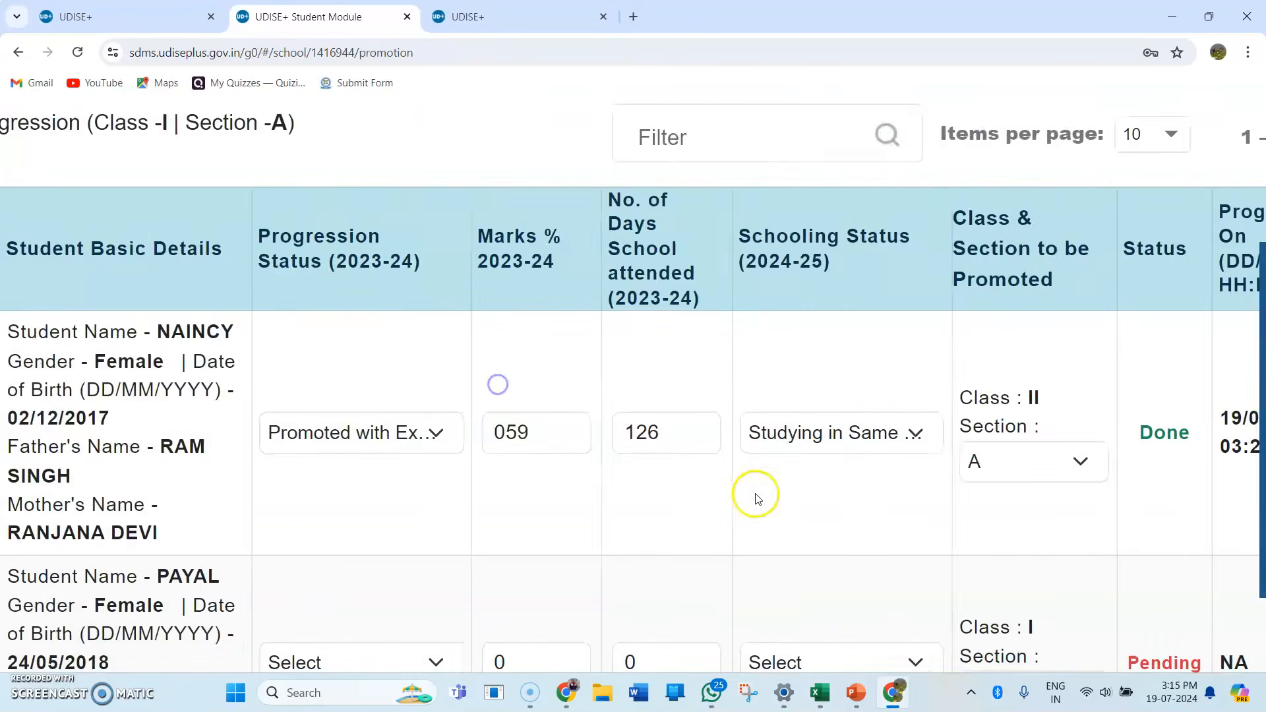
Review the first student's progression status, progression time and available actions, along with the other student's row in the Class I list
scroll(755, 495, "right", 4)
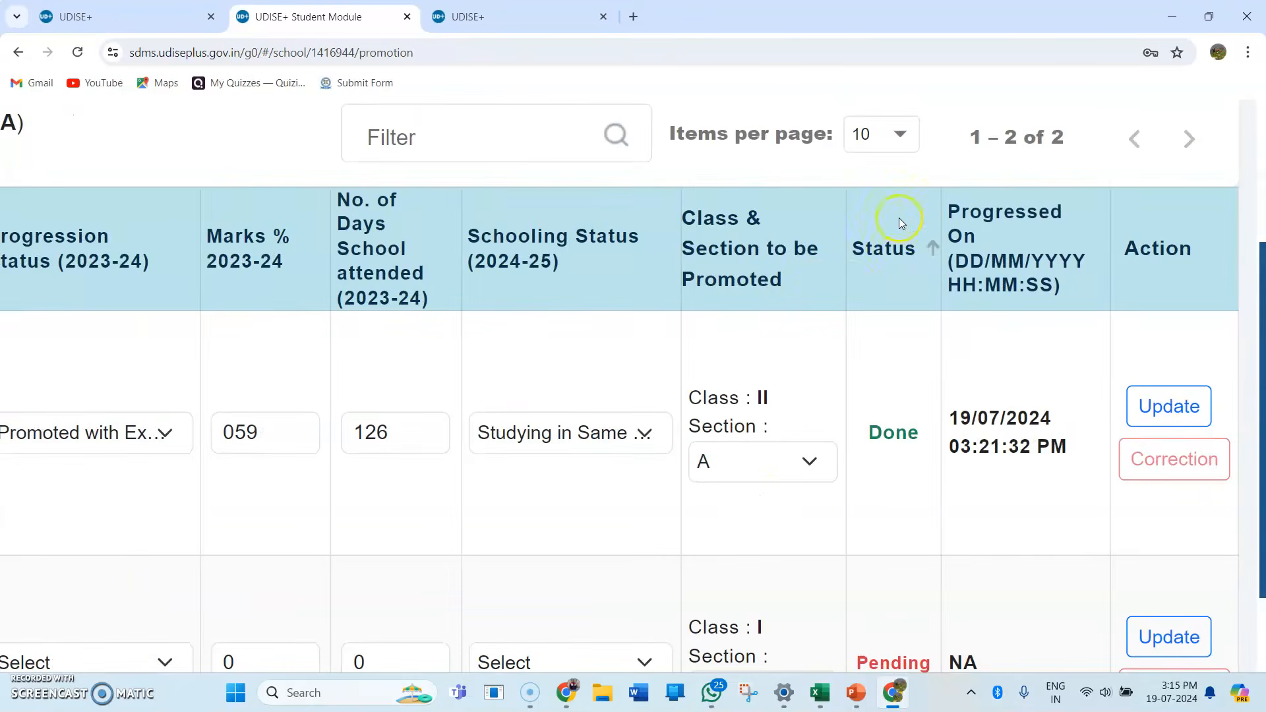
scroll(1026, 448, "up", 3)
scroll(1025, 447, "right", 2)
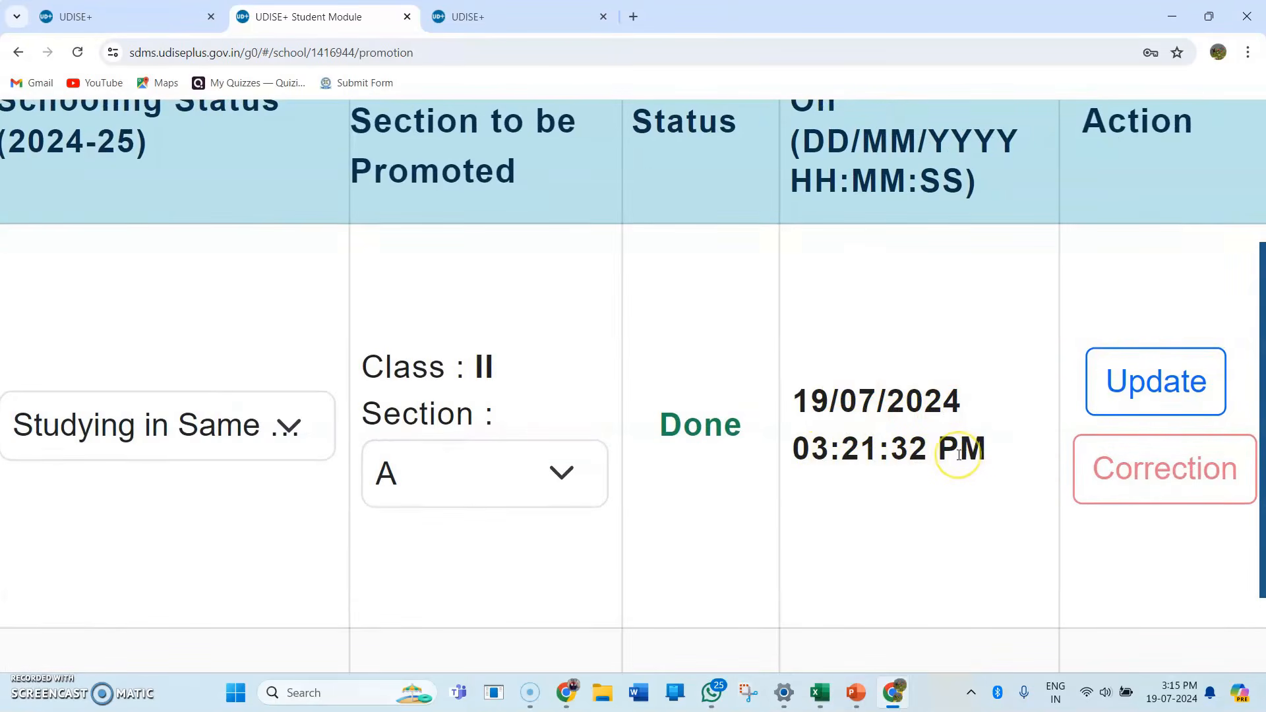
scroll(959, 455, "left", 5)
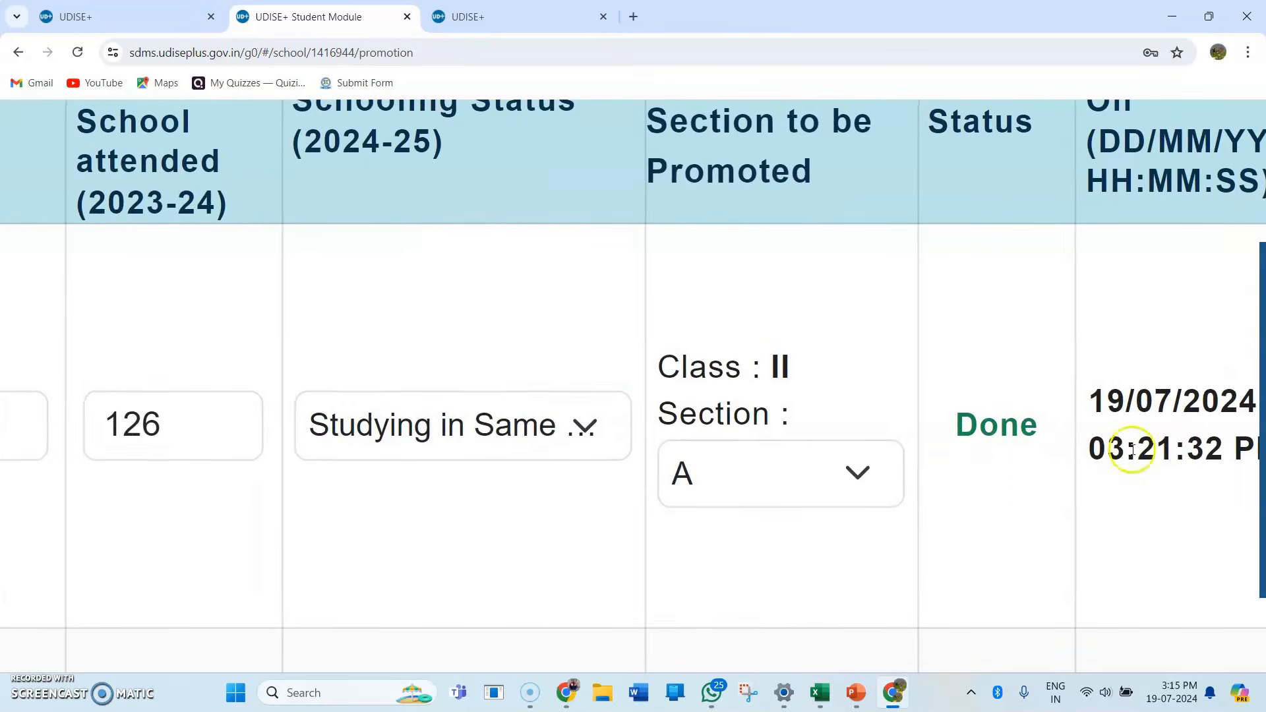
scroll(1209, 443, "down", 5)
scroll(1212, 447, "down", 2)
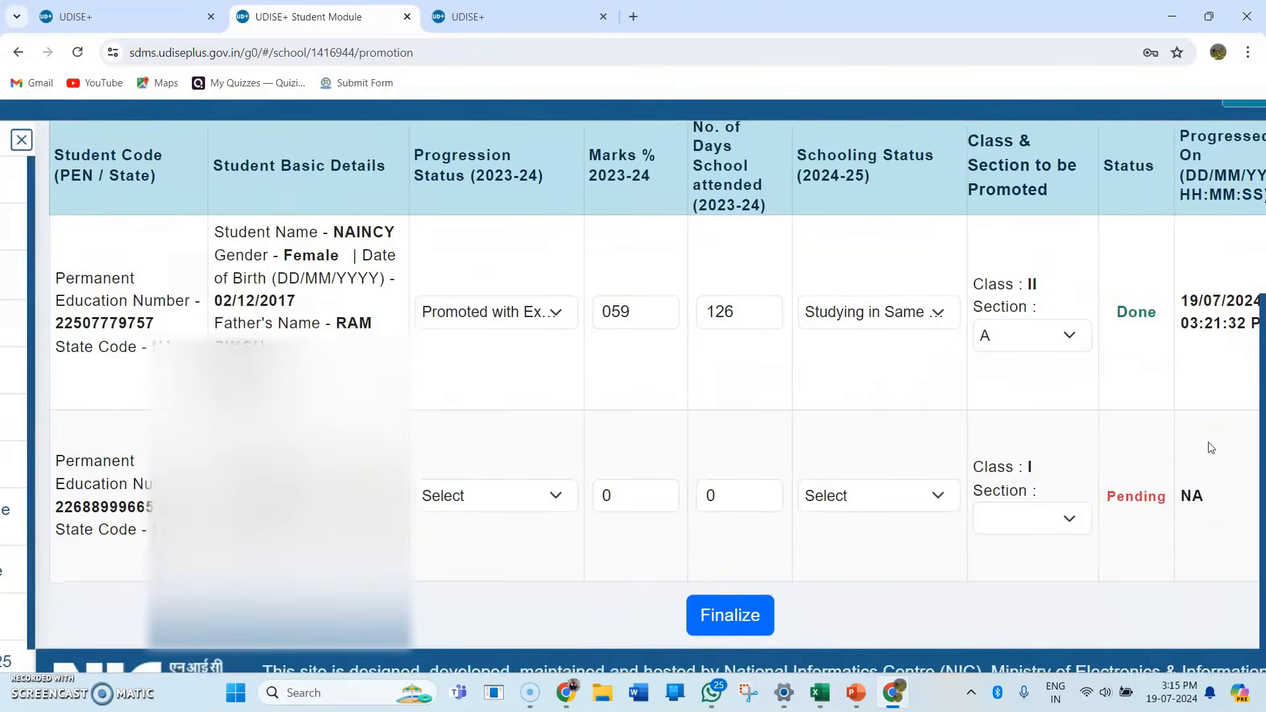
scroll(1212, 448, "right", 1)
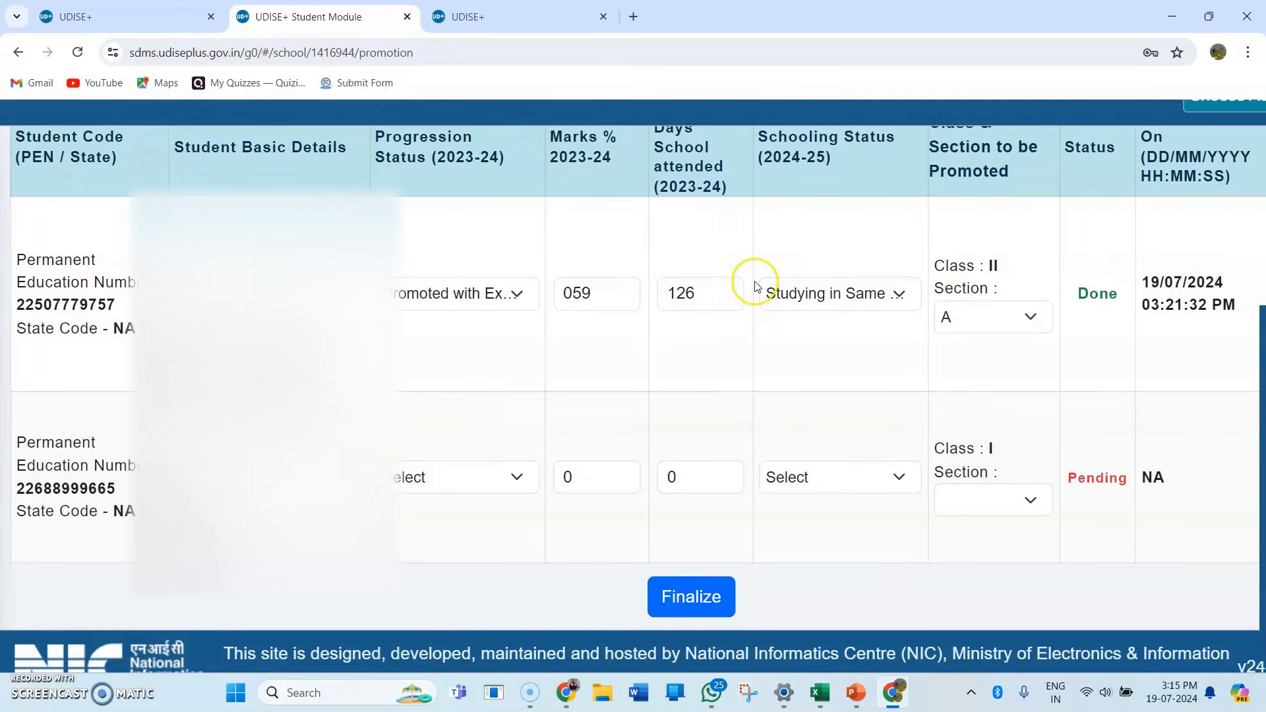
scroll(757, 287, "up", 3)
scroll(757, 287, "left", 4)
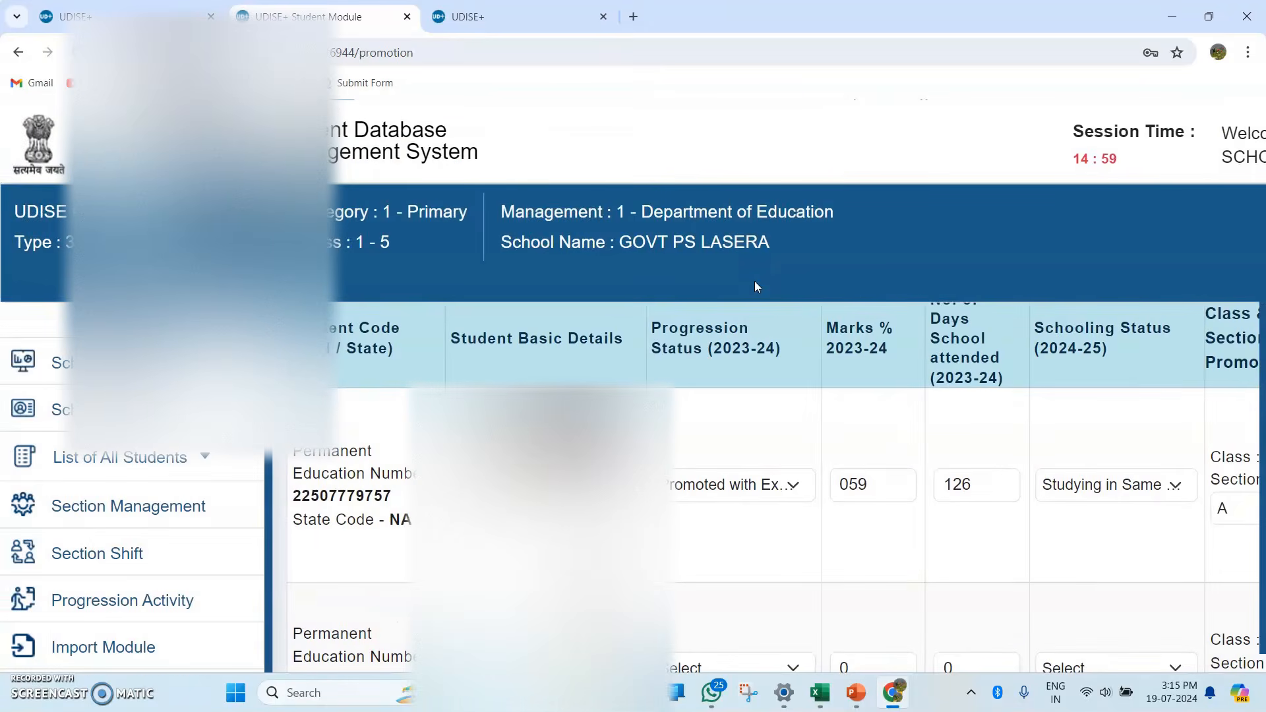
scroll(754, 281, "down", 2)
scroll(755, 281, "right", 1)
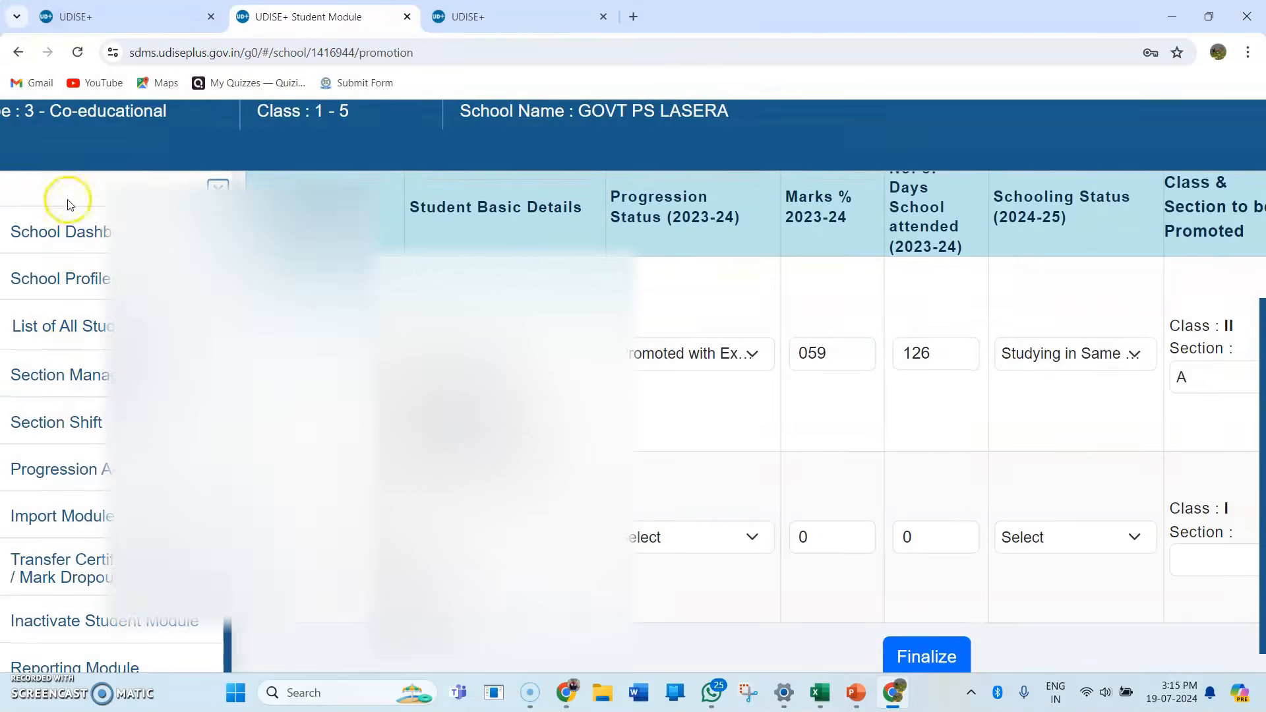
Open the progression summary of all students and review their status, progression details and schooling status
left_click(93, 465)
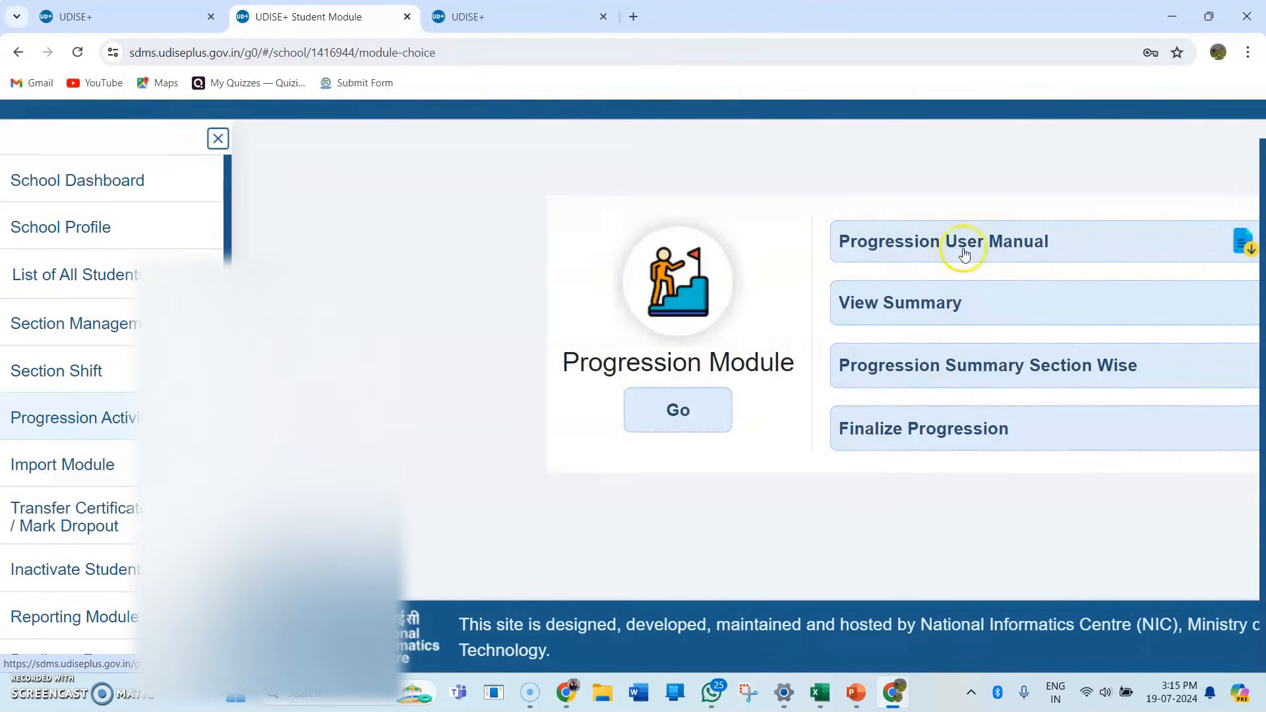
left_click(907, 302)
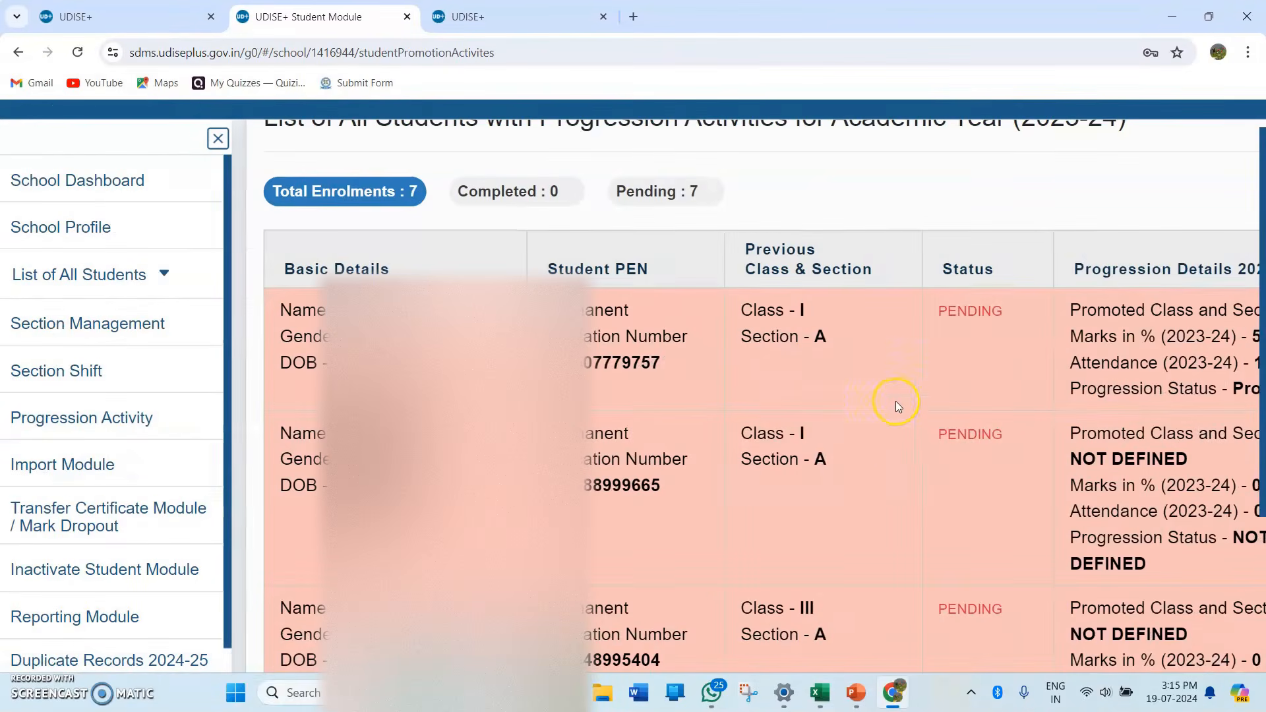
scroll(904, 415, "right", 5)
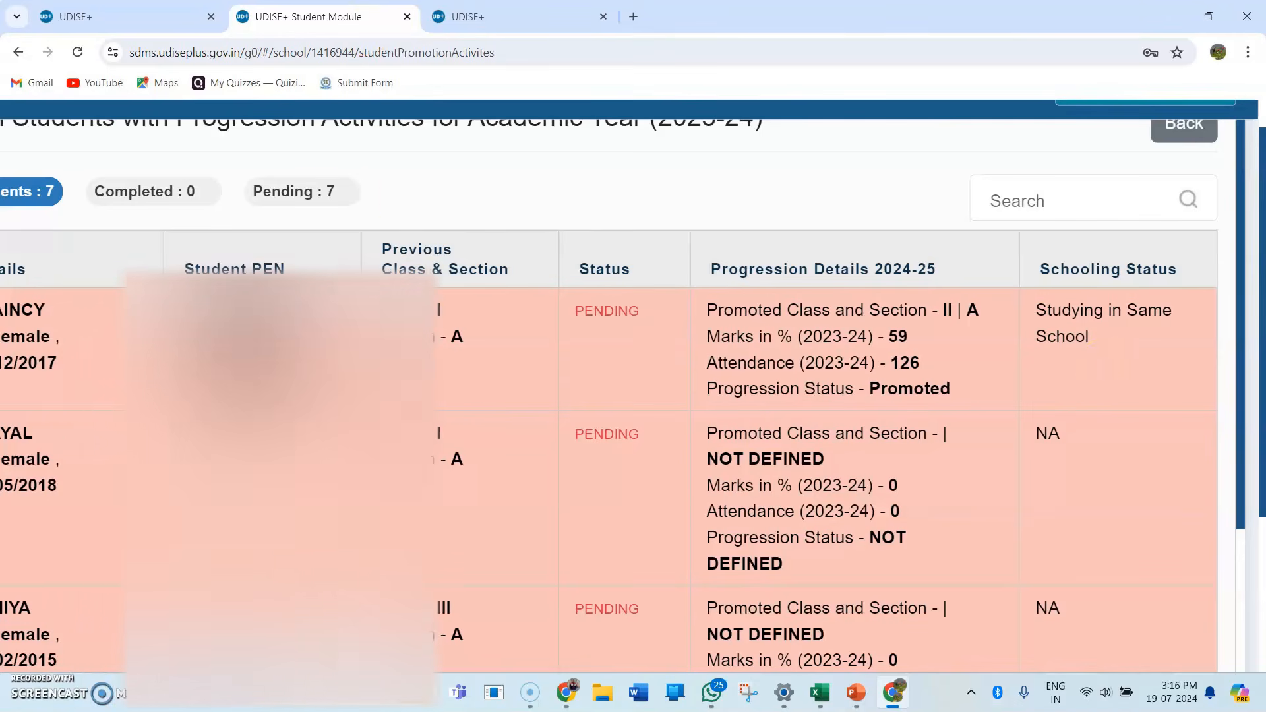
scroll(633, 396, "left", 4)
scroll(633, 396, "down", 1)
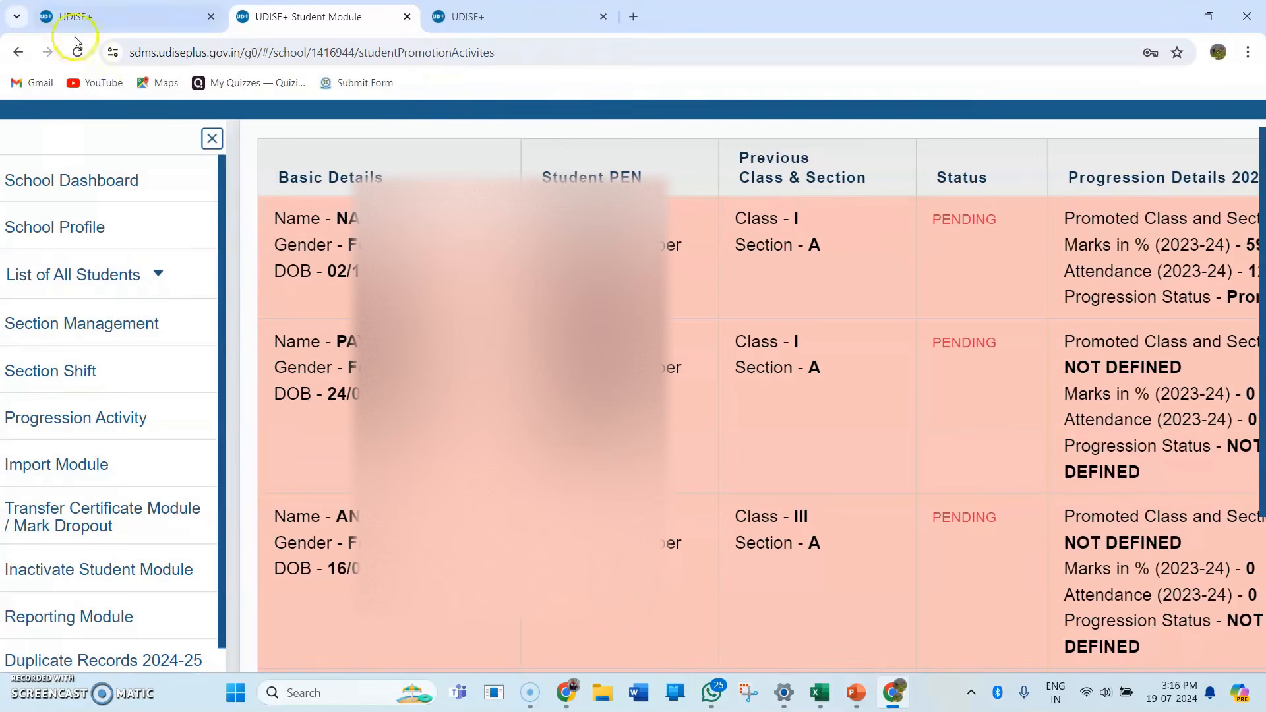
Open the section-wise progression summary and examine each class's progression status, lock time and available action
left_click(77, 419)
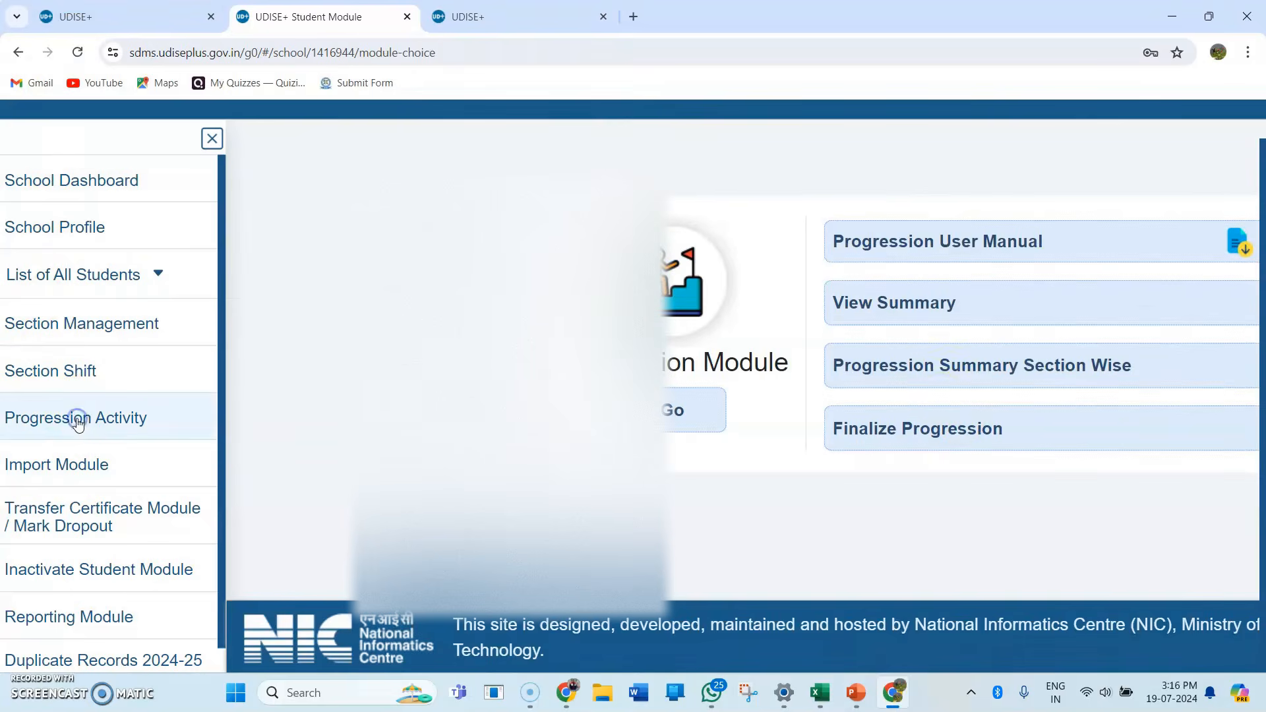
left_click(931, 370)
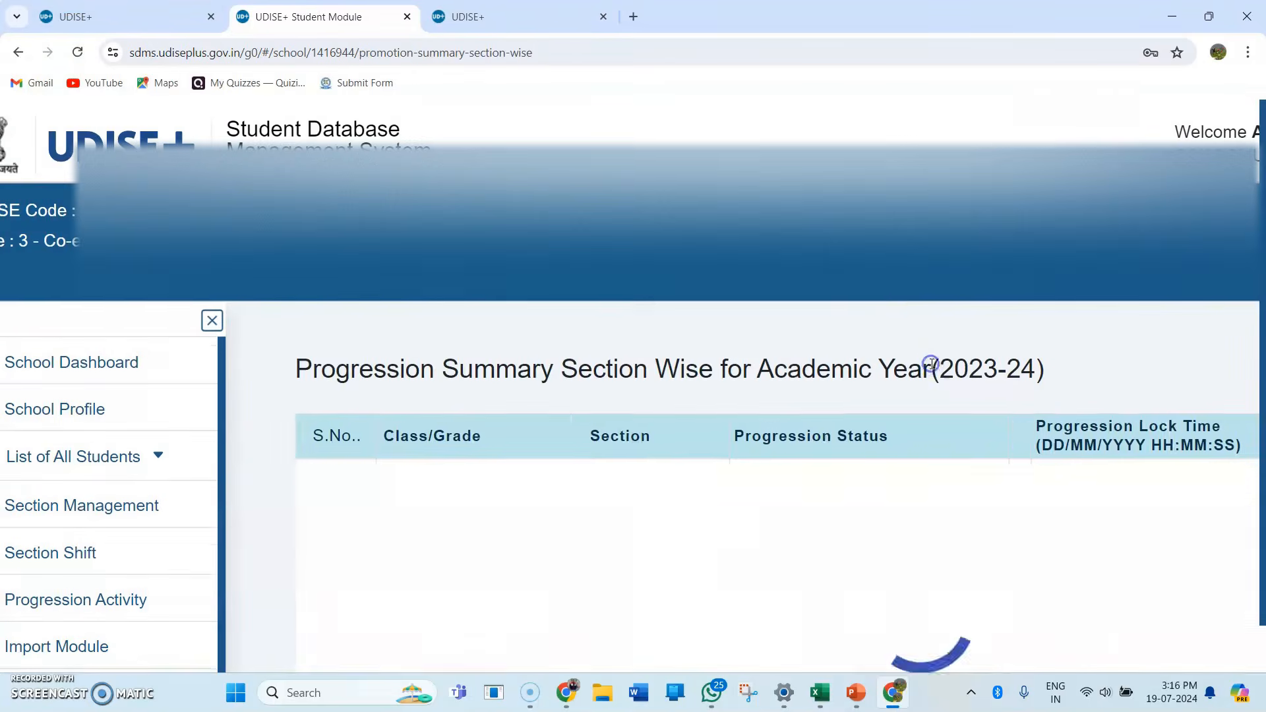
scroll(636, 367, "down", 2)
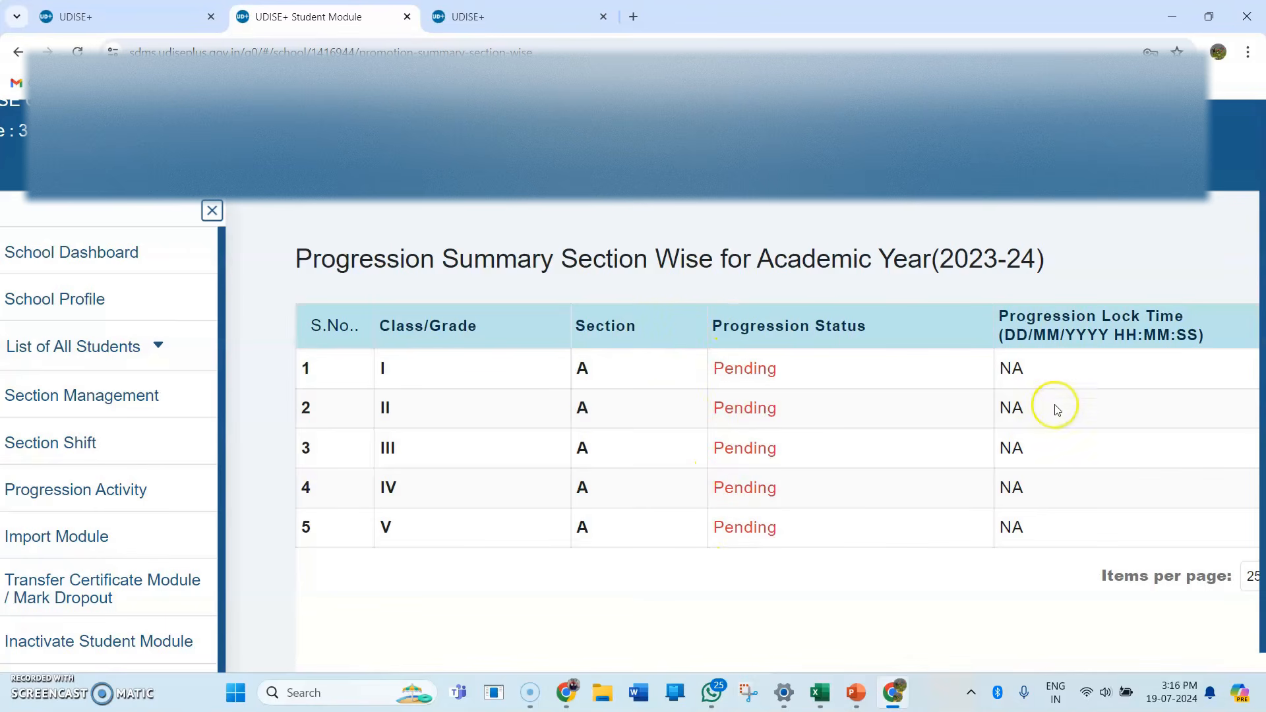
scroll(1052, 410, "right", 3)
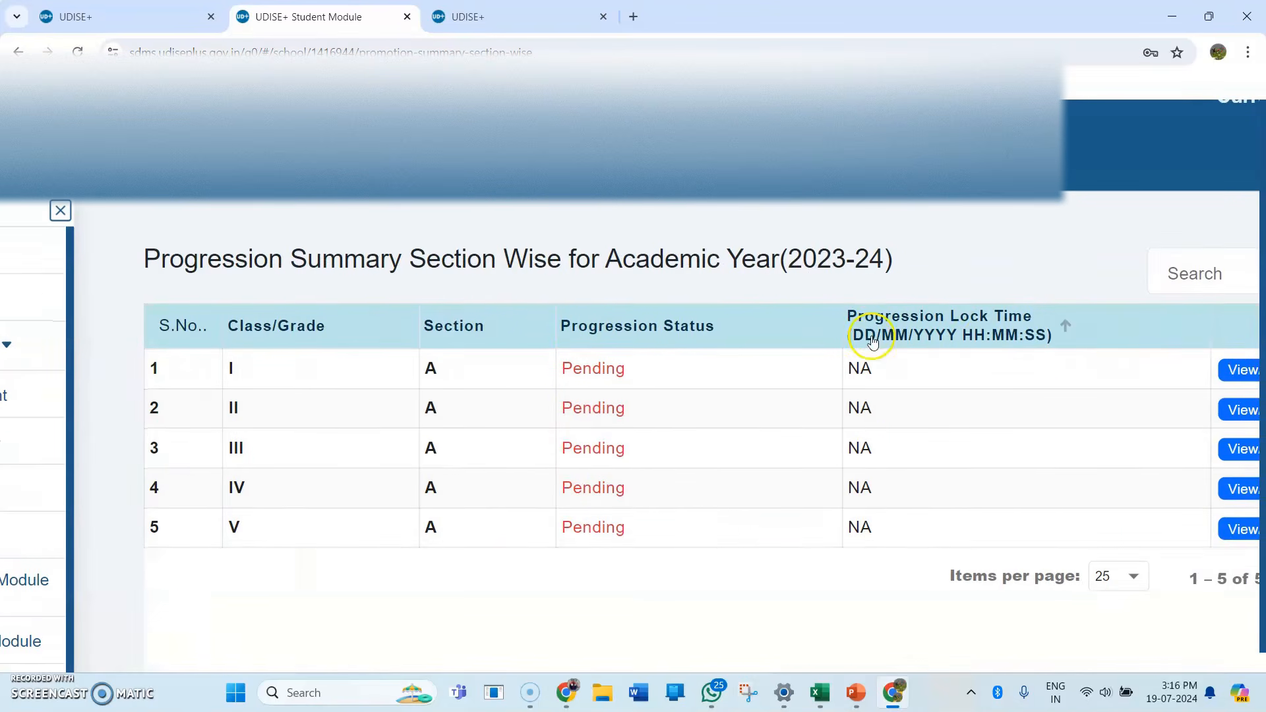
scroll(989, 341, "right", 3)
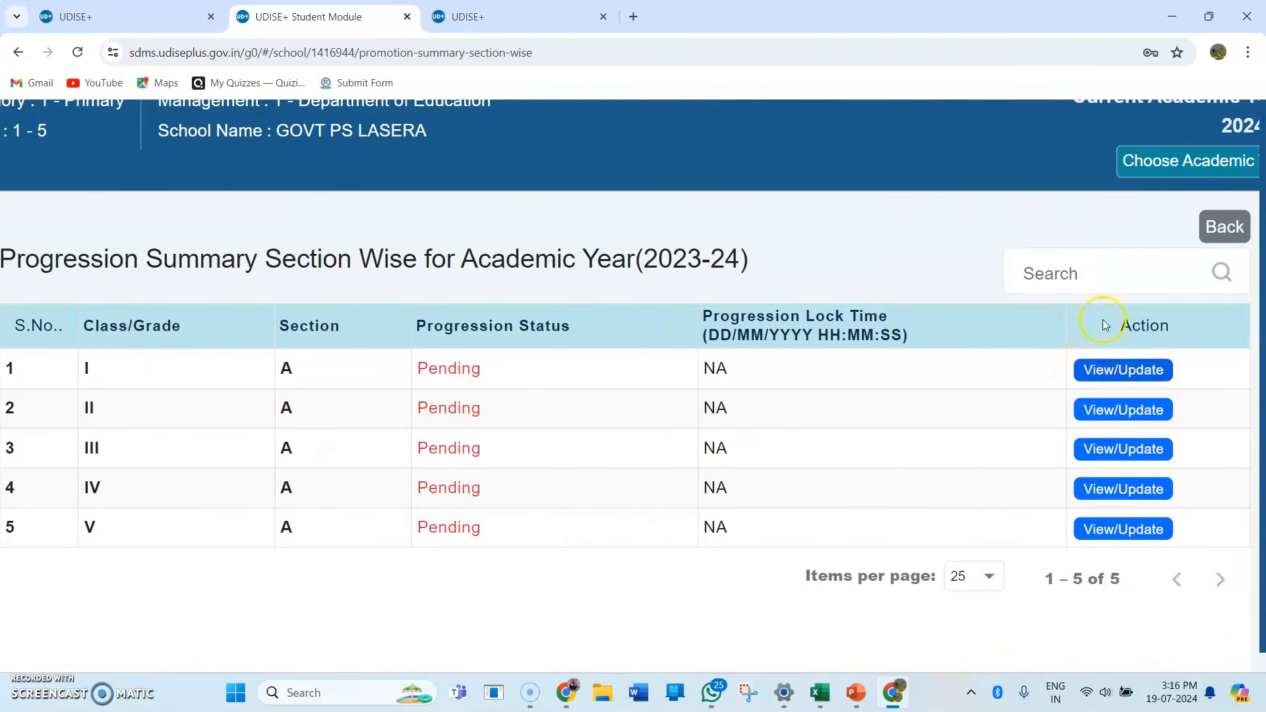
left_click(1095, 362)
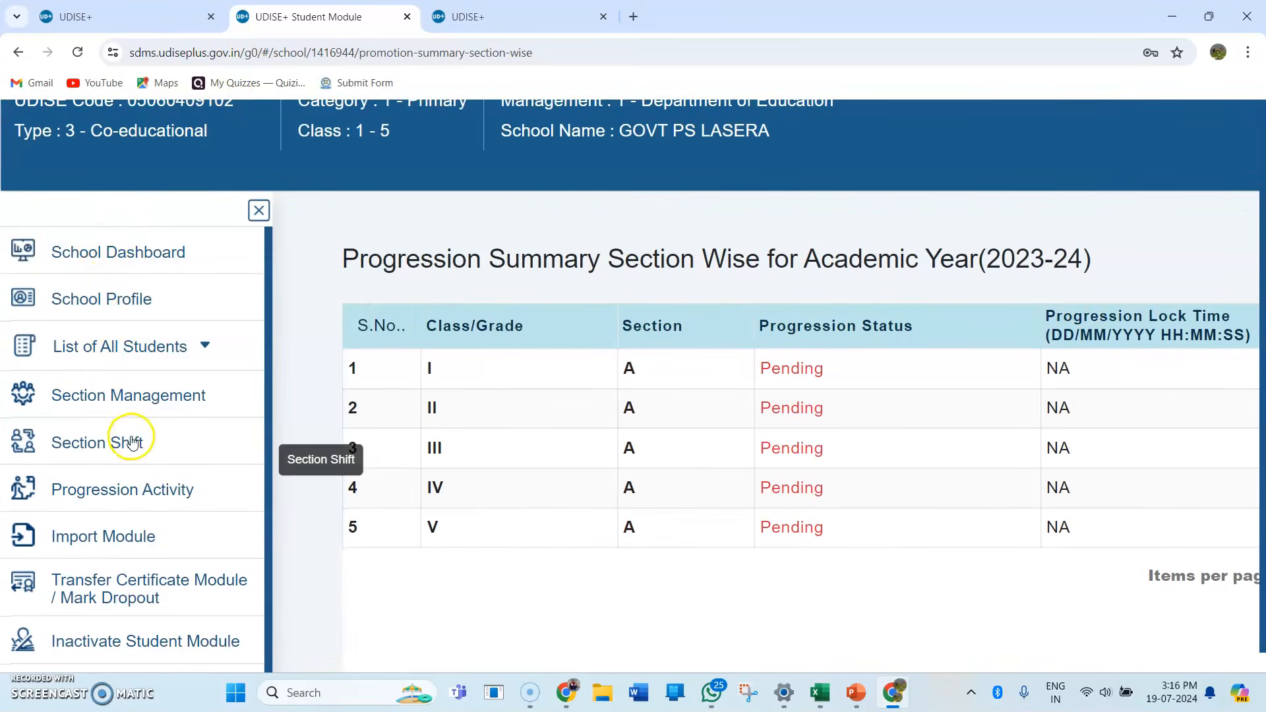
Return to the Progression Module and load the list of eligible students for Class I, Section A
left_click(141, 489)
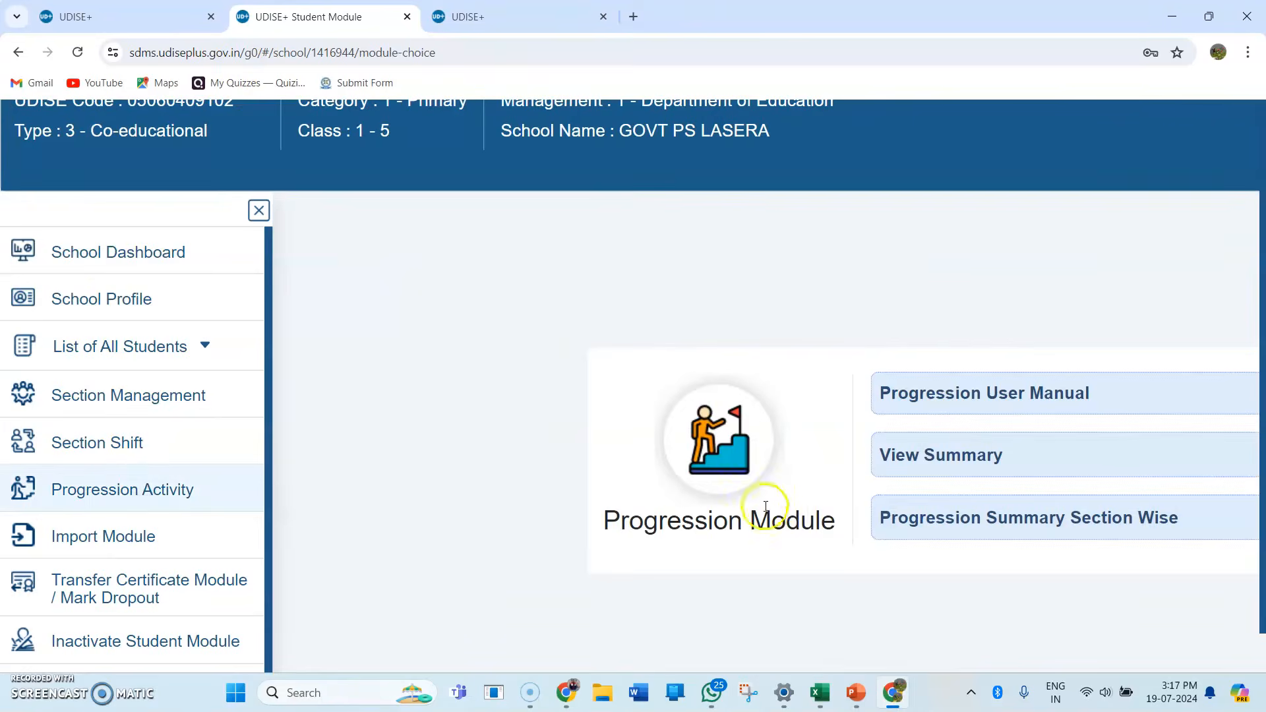
left_click(719, 534)
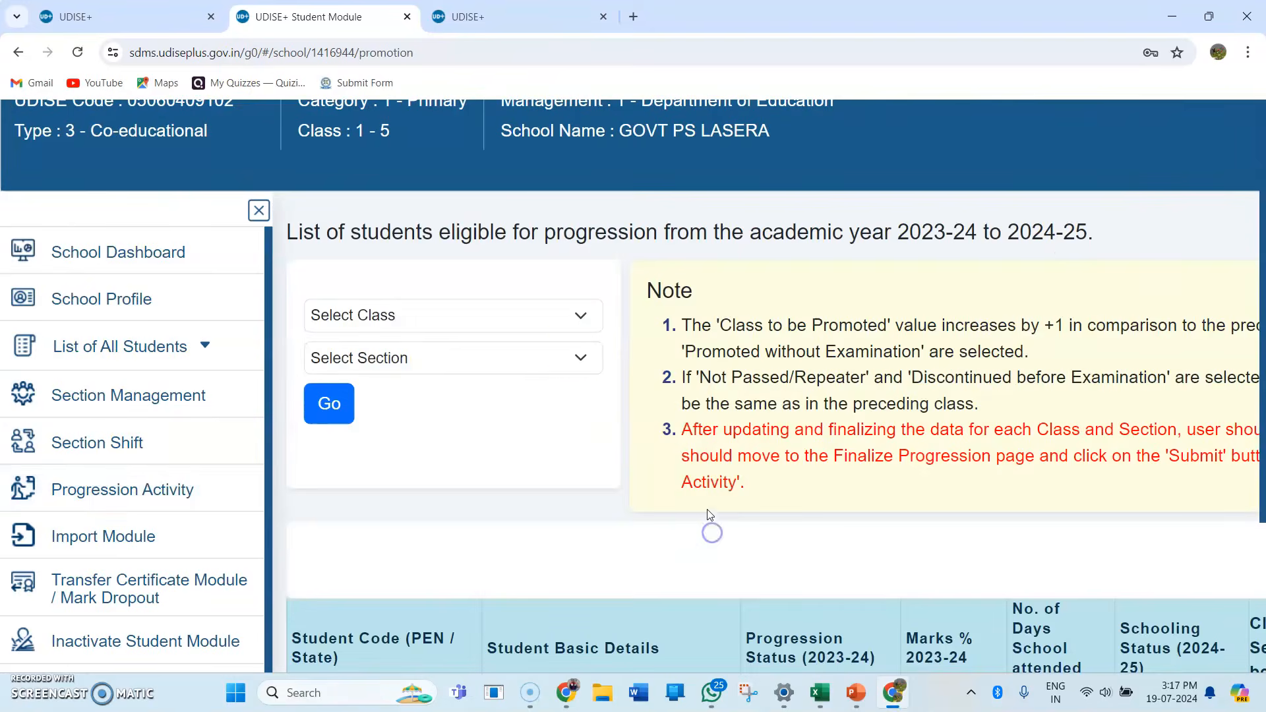
left_click(514, 315)
left_click(409, 362)
left_click(412, 359)
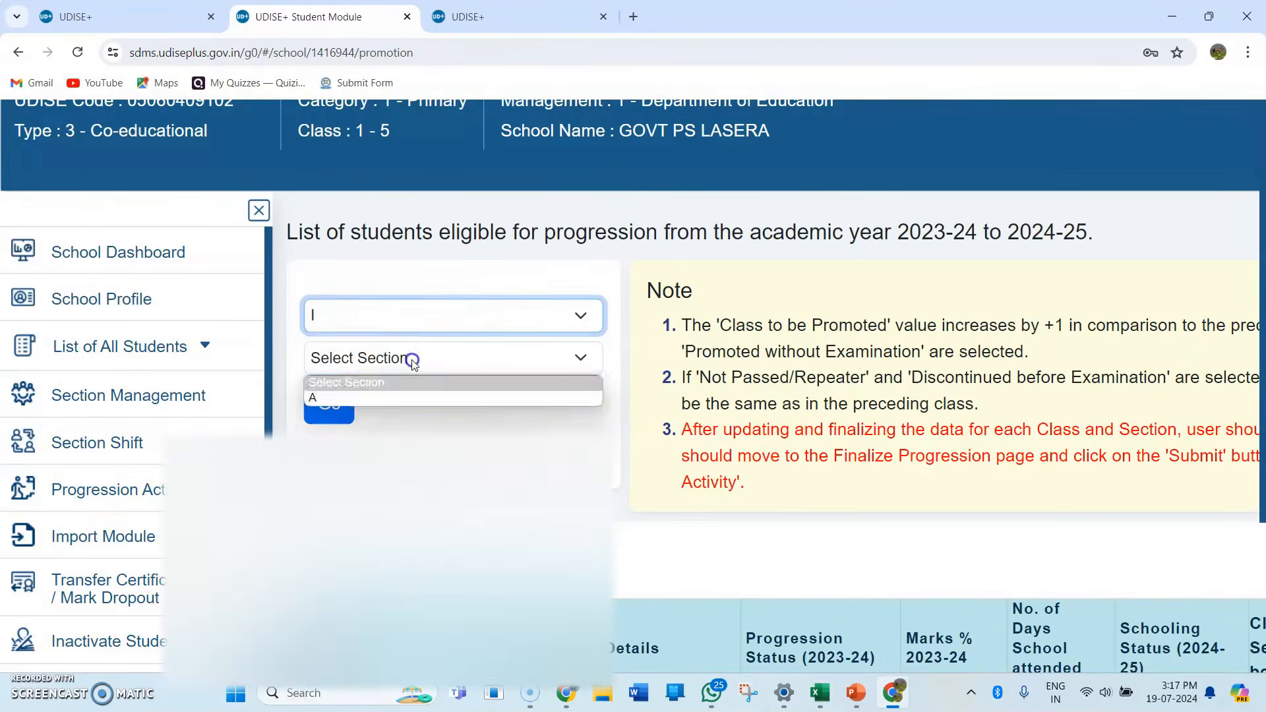
left_click(349, 397)
left_click(333, 404)
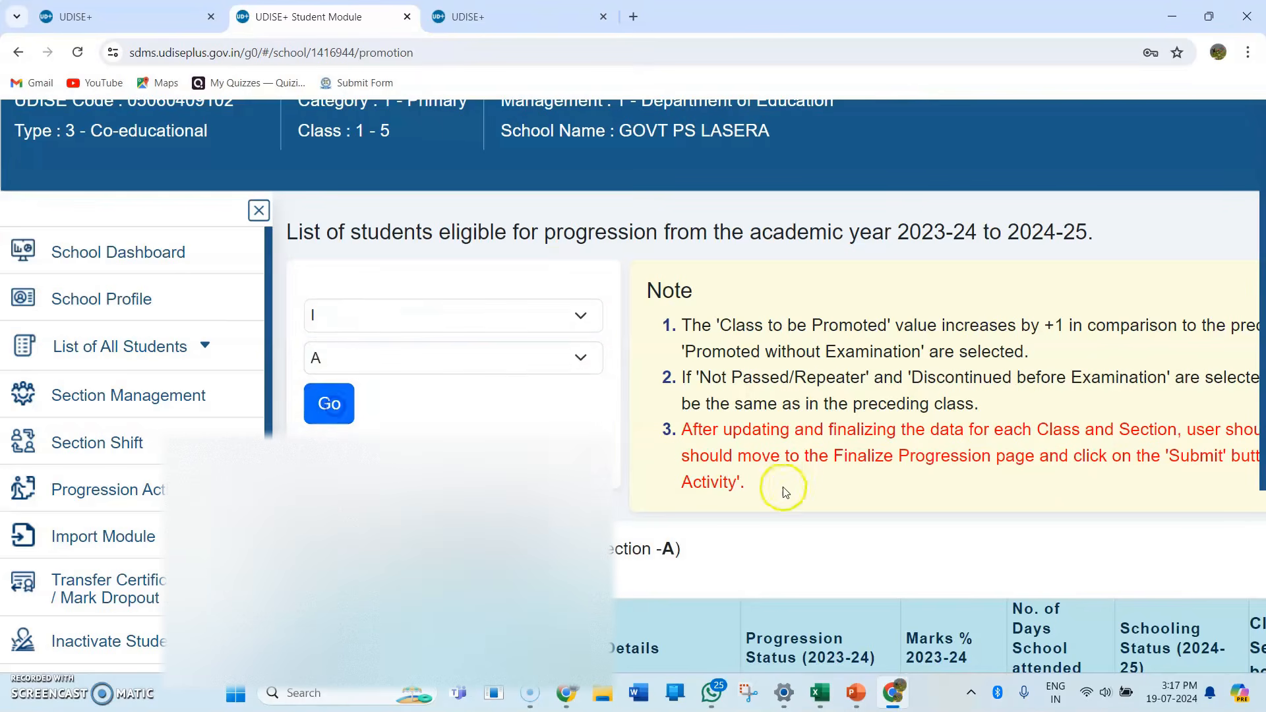
scroll(817, 452, "down", 1)
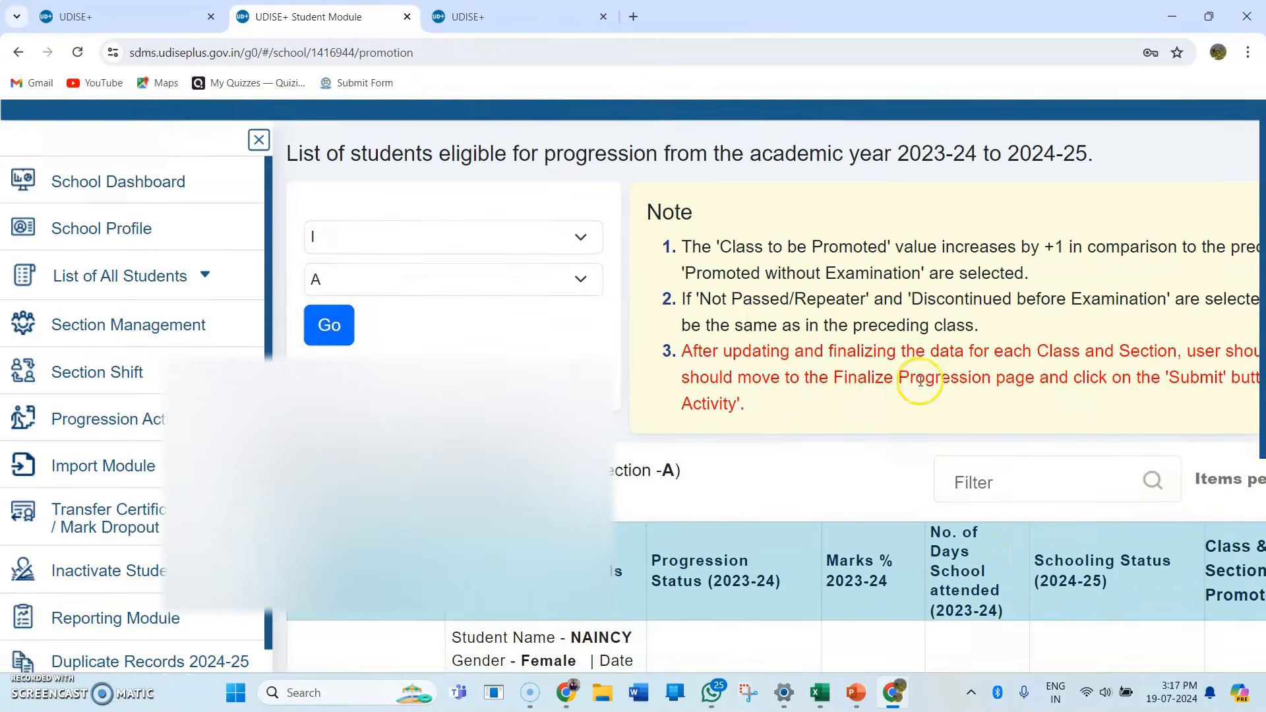
Set the second Class I student's progression status to Promoted with Examination, marks to 63% and school days attended to 132
scroll(921, 381, "down", 5)
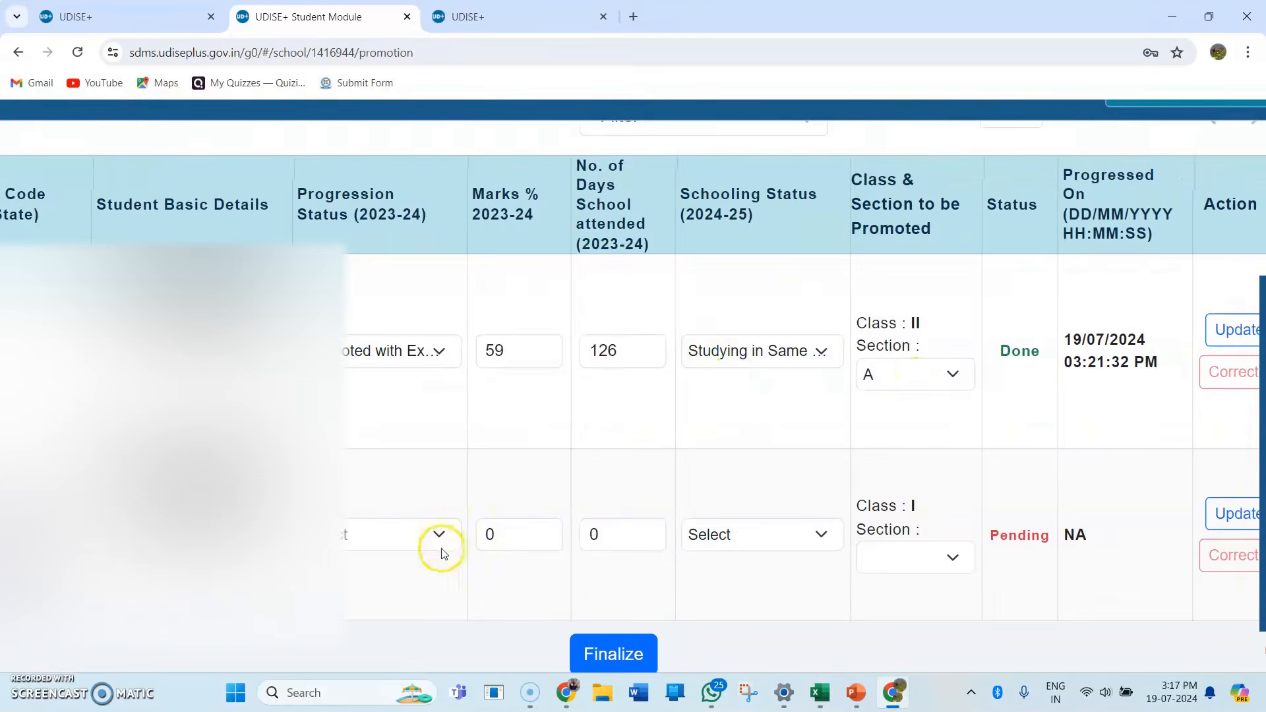
left_click(397, 534)
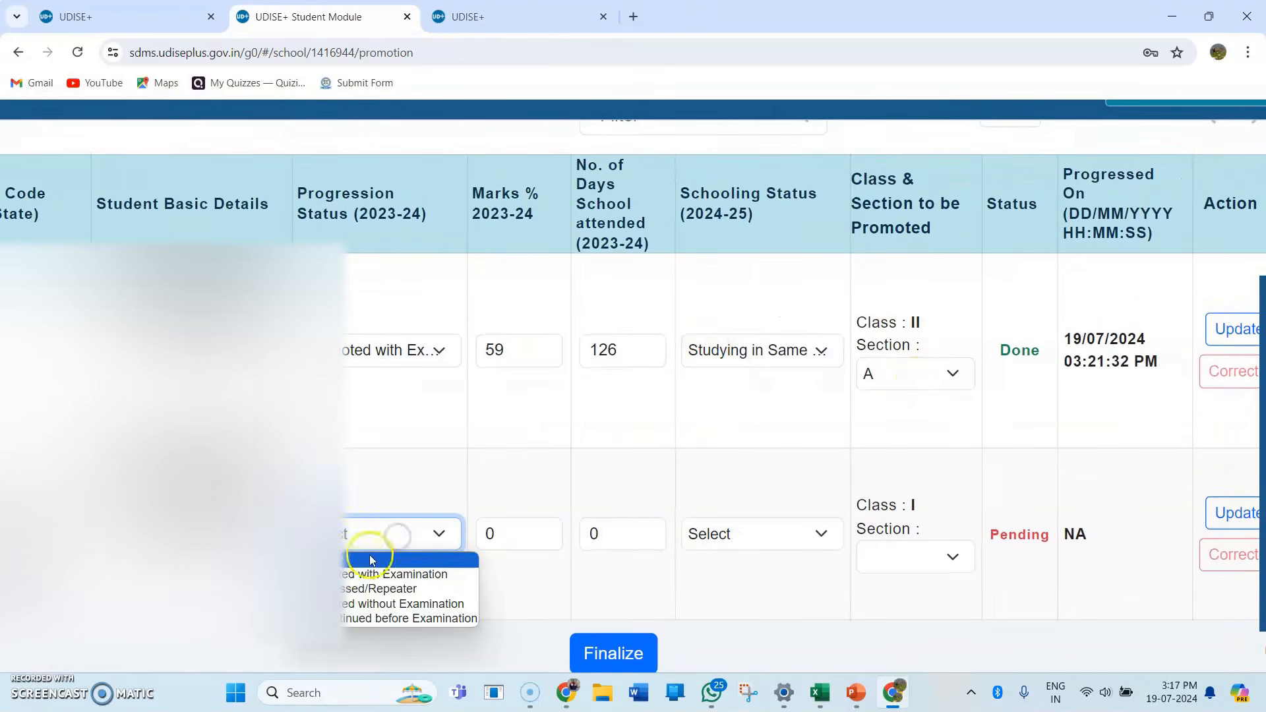
left_click(360, 574)
left_click(543, 537)
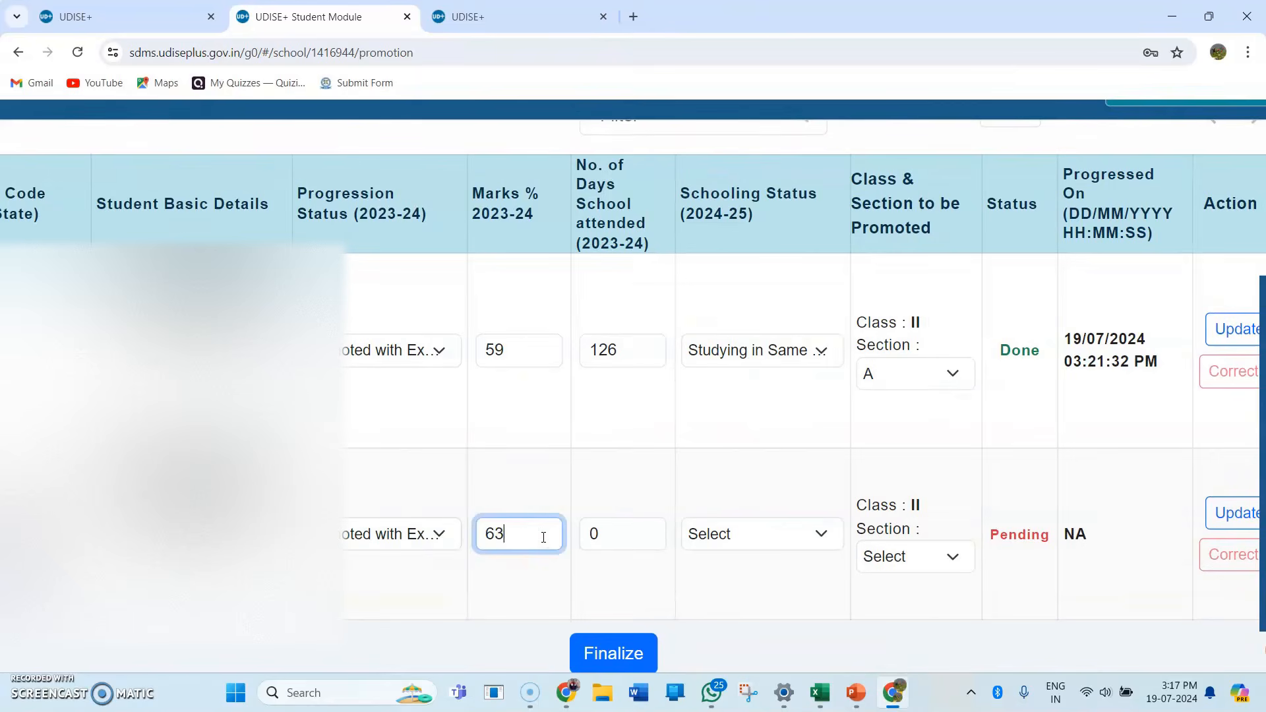
left_click(624, 545)
key("BackSpace")
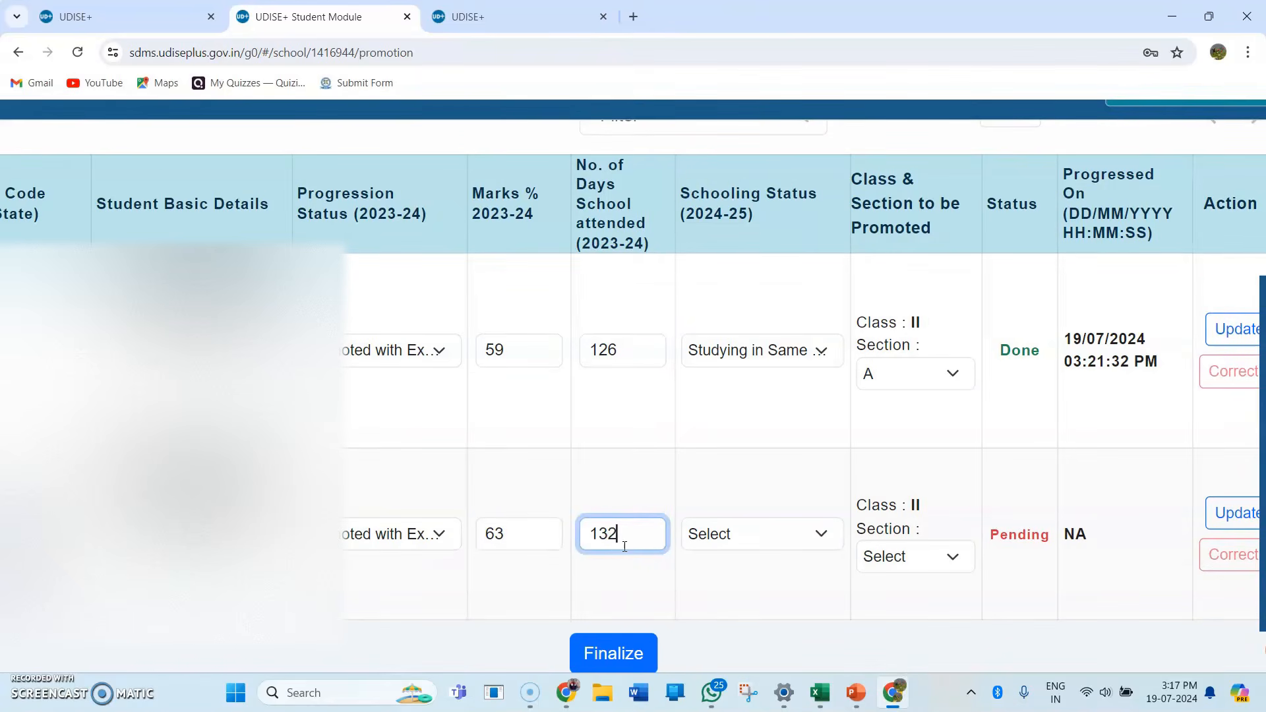
Set the second student's schooling status to Studying in Same School and promoted section to A, then save the record
left_click(800, 535)
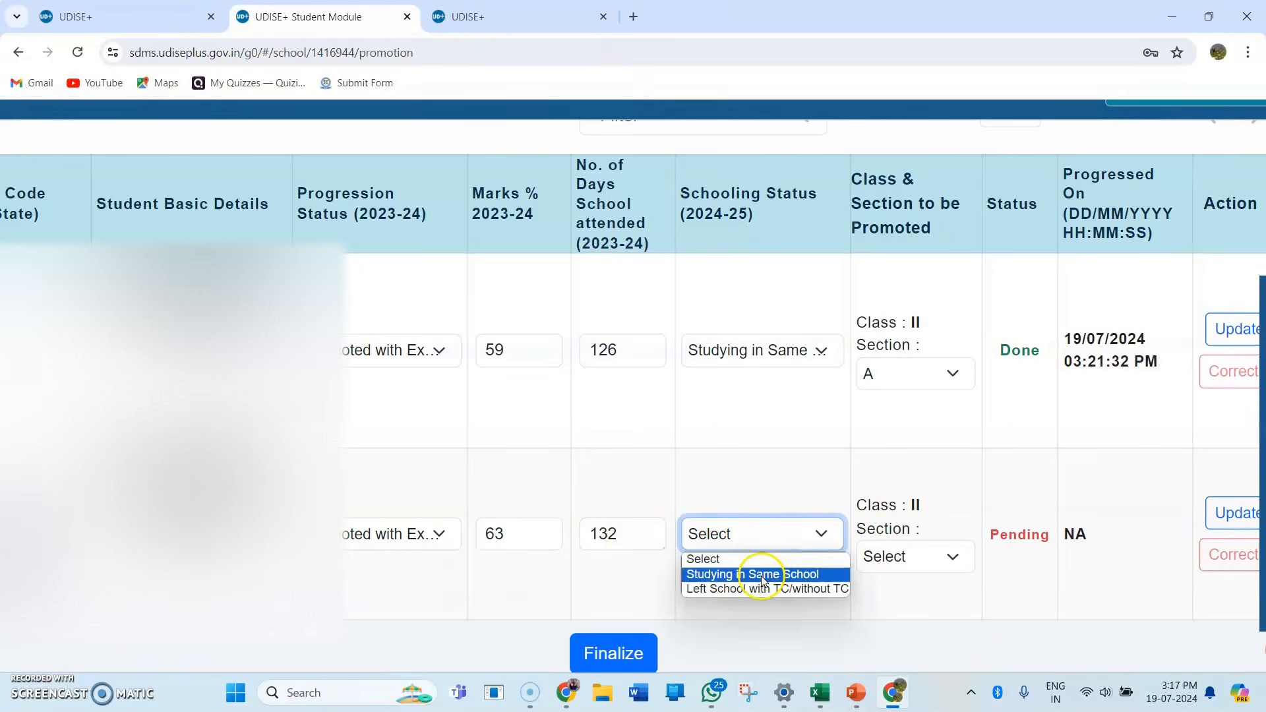
left_click(762, 575)
left_click(938, 566)
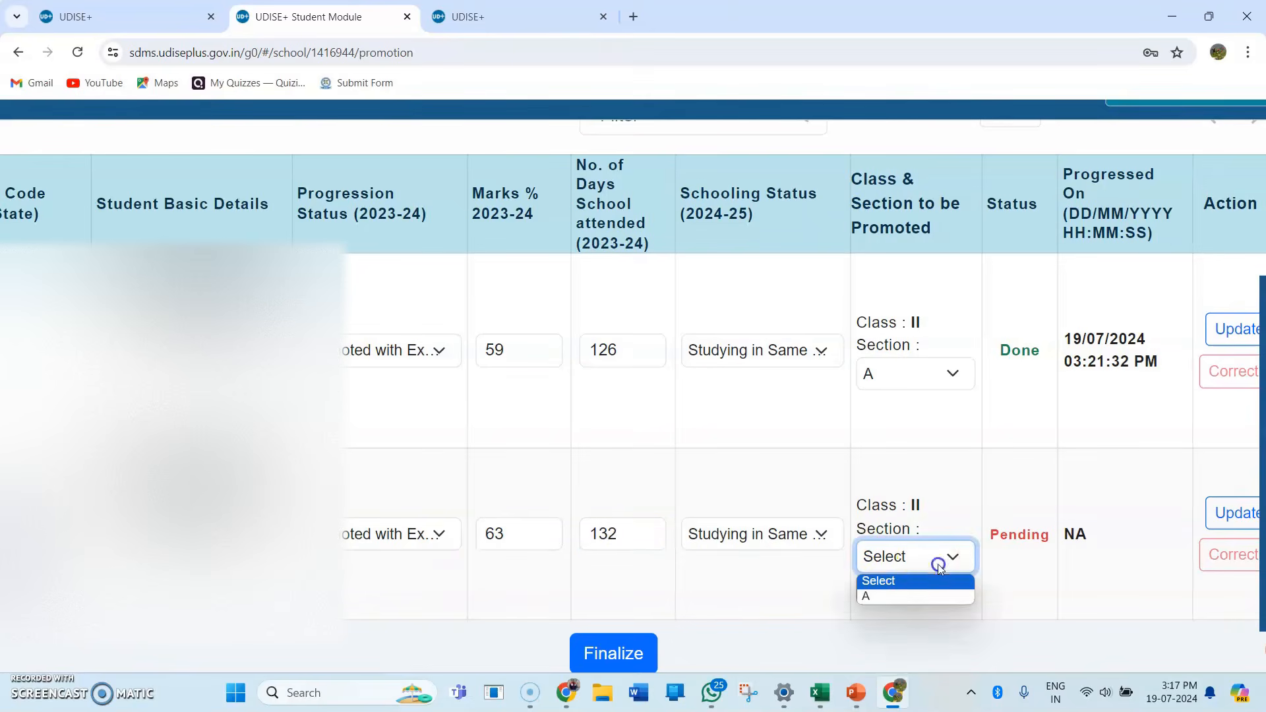
left_click(882, 596)
scroll(1085, 533, "right", 2)
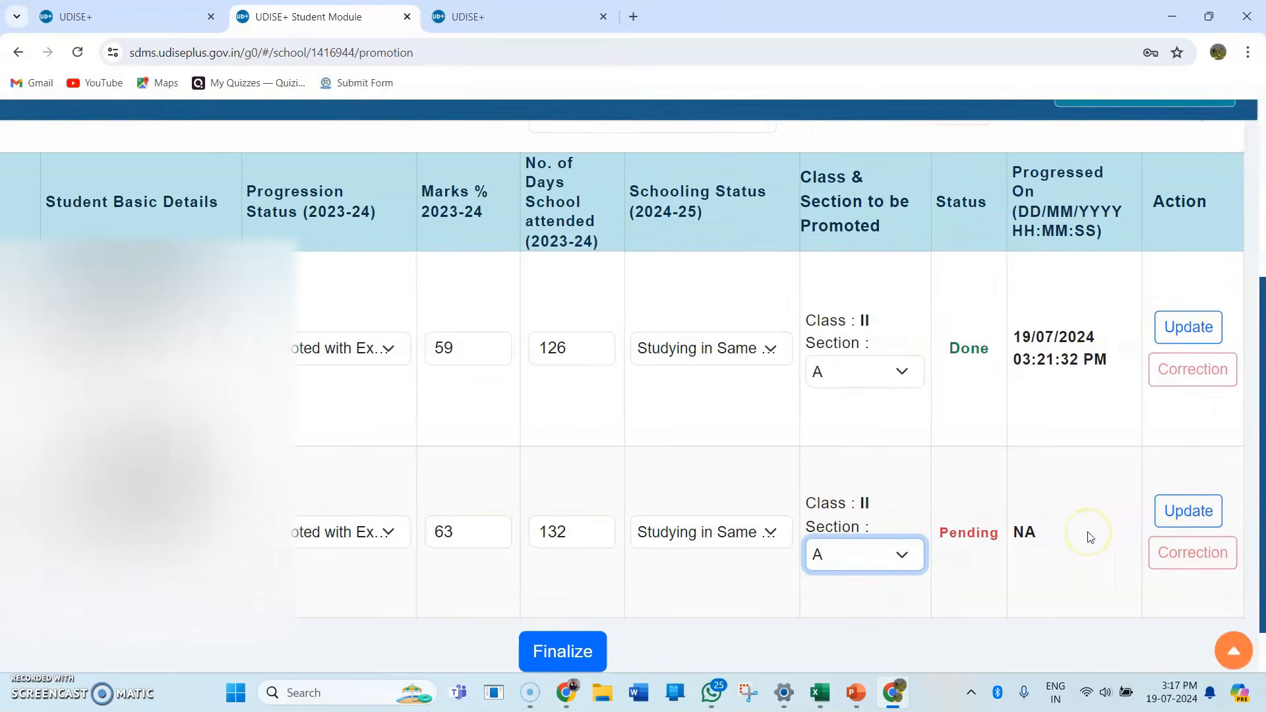
left_click(1171, 509)
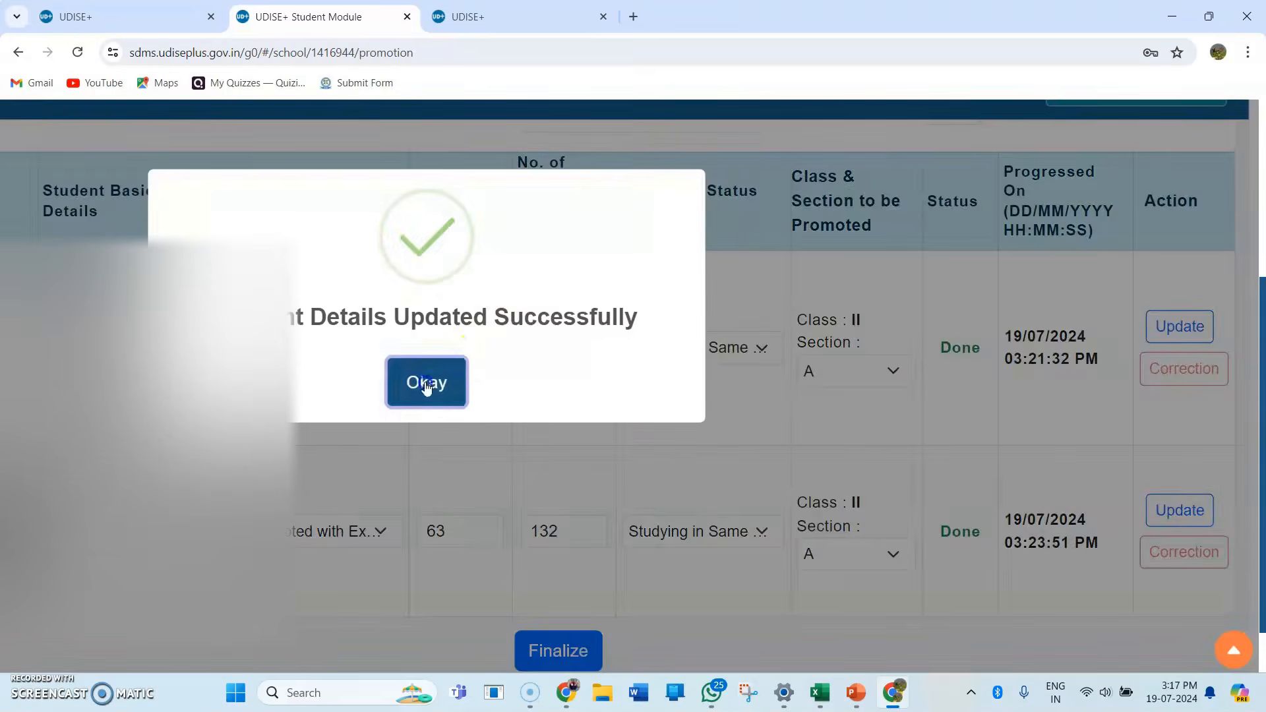
left_click(424, 380)
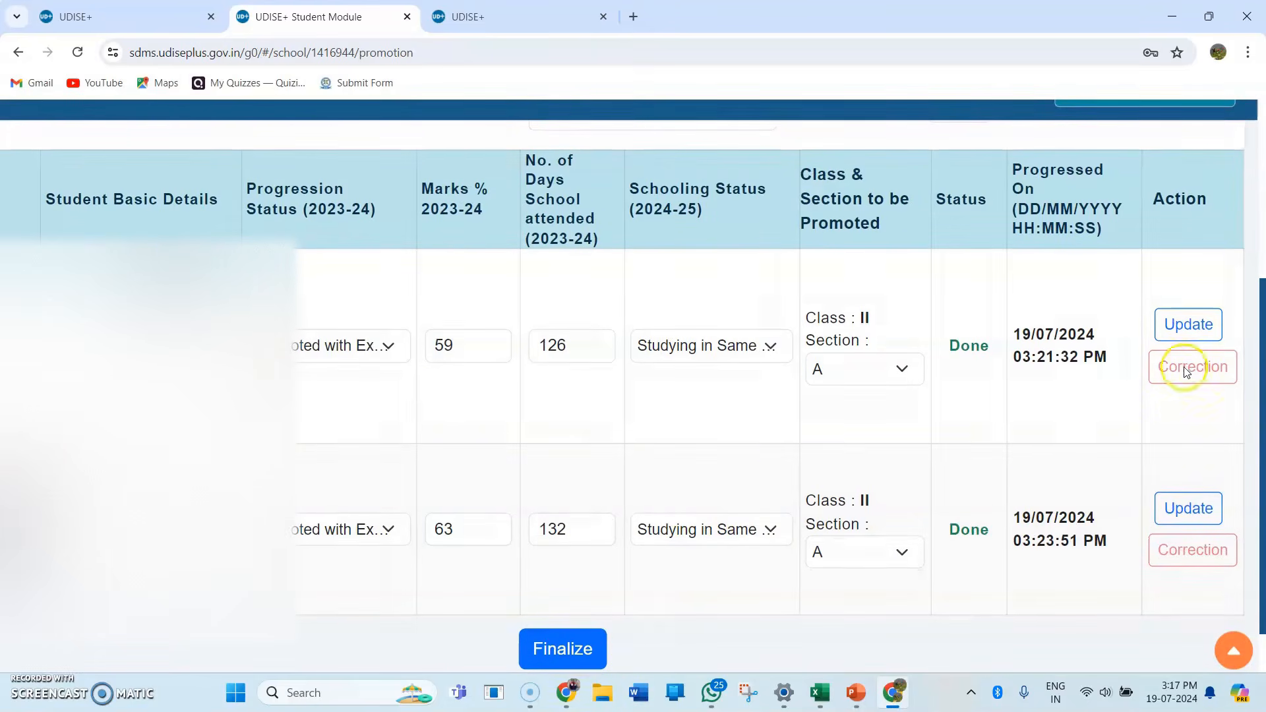
Check both students' completed progression rows and start finalizing Class I, Section A
scroll(1186, 374, "up", 5)
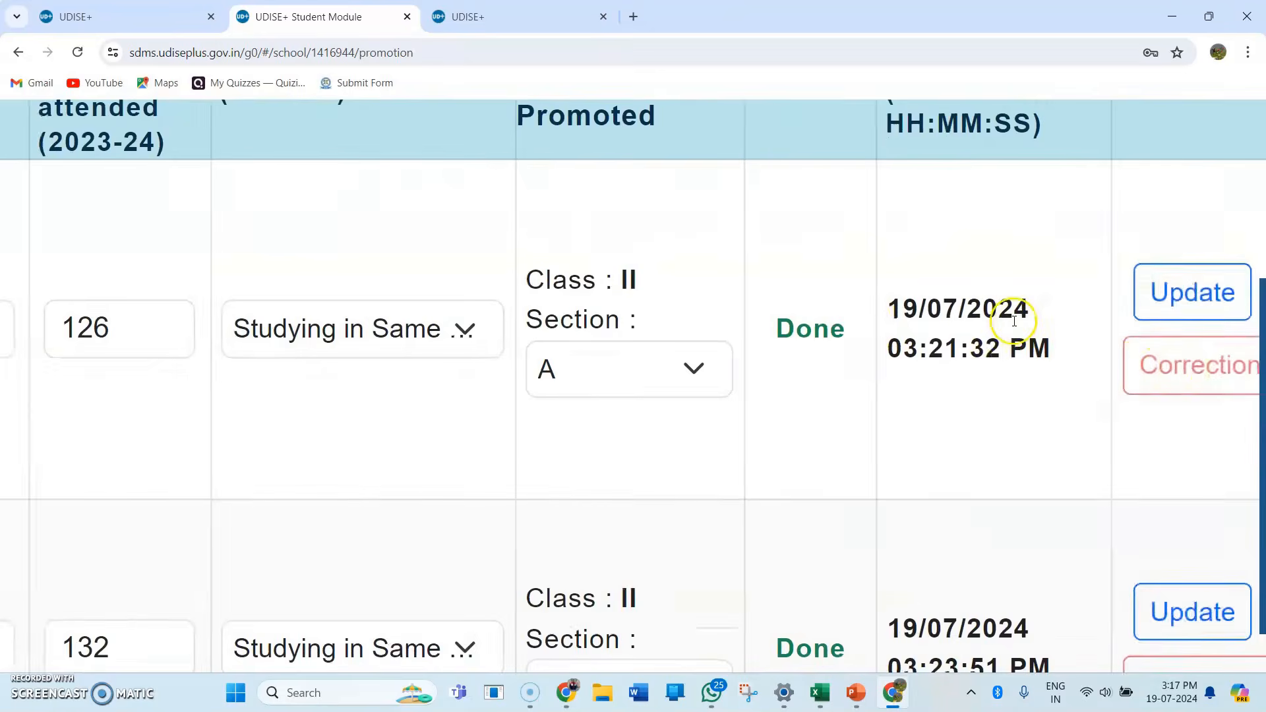
scroll(1015, 325, "left", 2)
scroll(1015, 327, "right", 3)
scroll(1016, 326, "down", 3)
scroll(1015, 327, "left", 4)
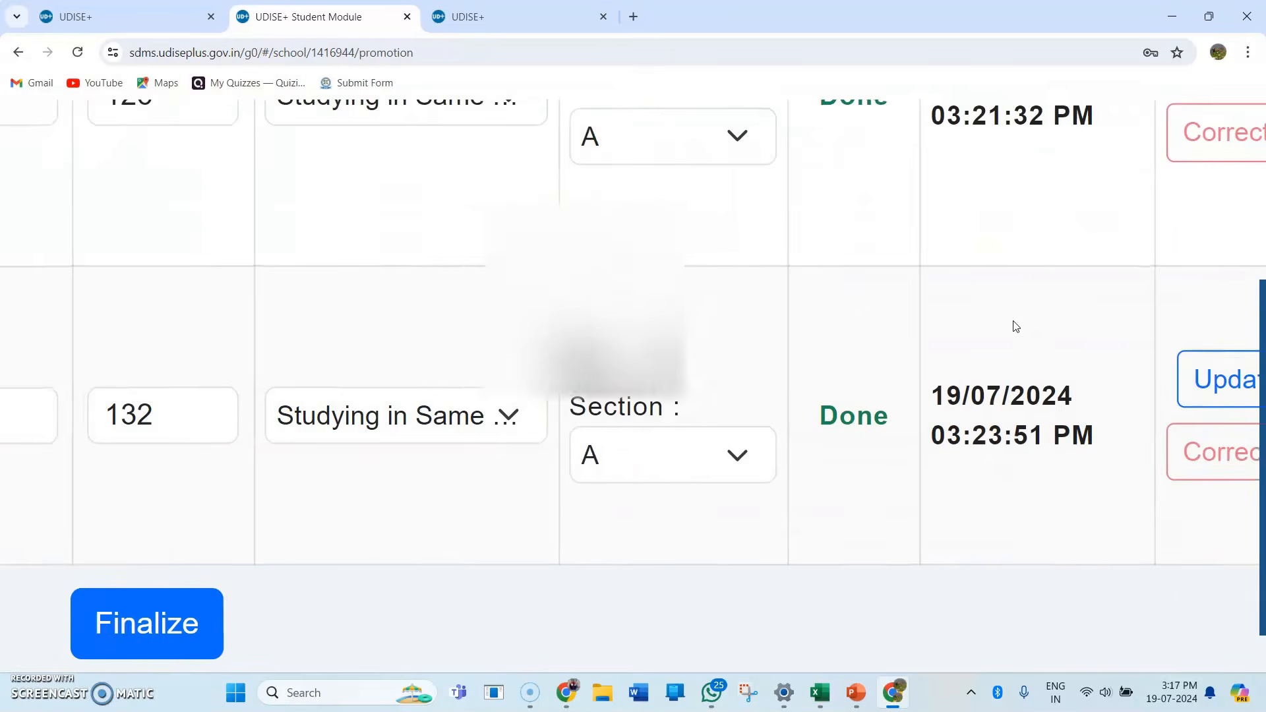
scroll(1015, 327, "down", 5)
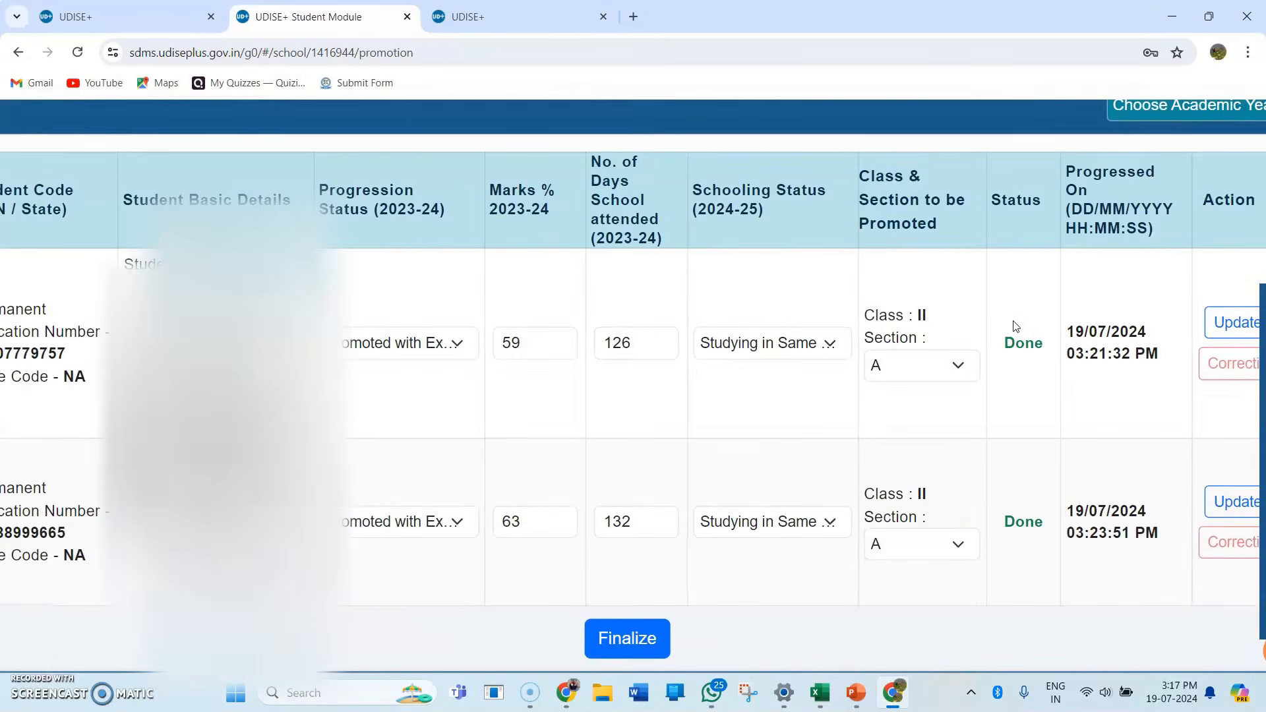
scroll(1015, 327, "down", 2)
left_click(730, 641)
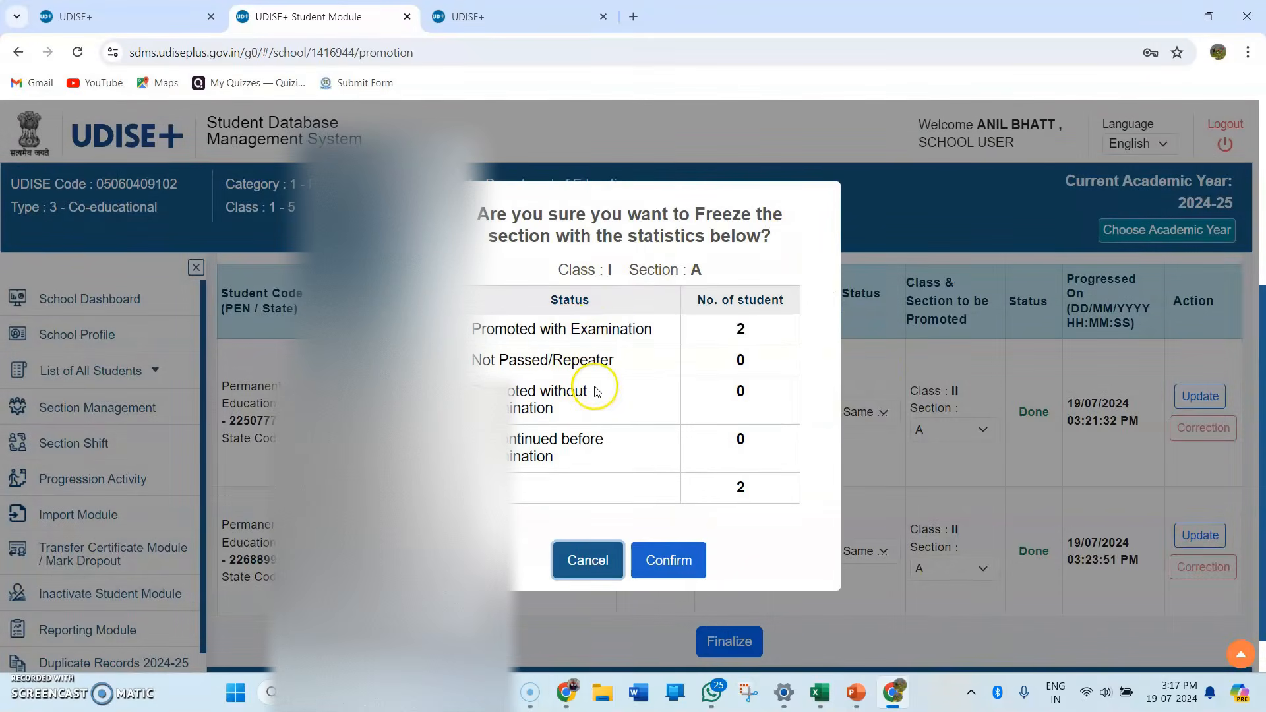
Review the promotion statistics for Class I, Section A and confirm freezing the section
scroll(596, 392, "up", 3)
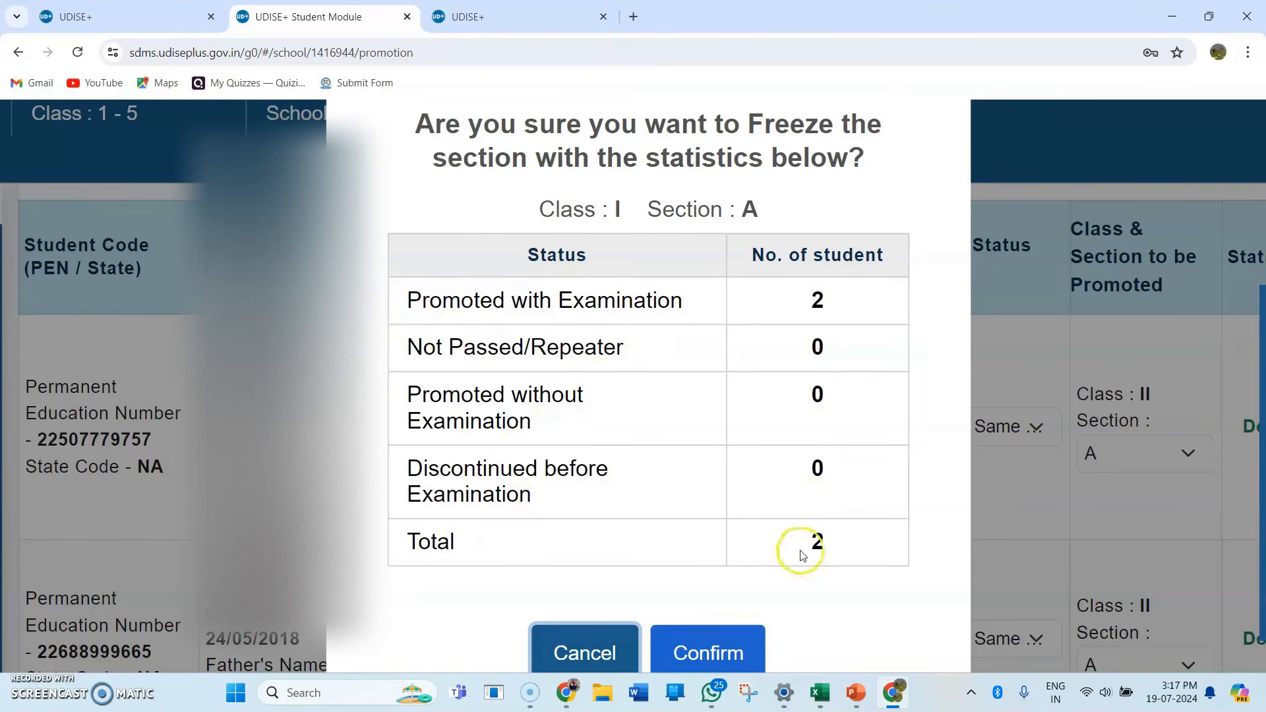
scroll(628, 429, "up", 3, "ctrl")
scroll(627, 429, "down", 3)
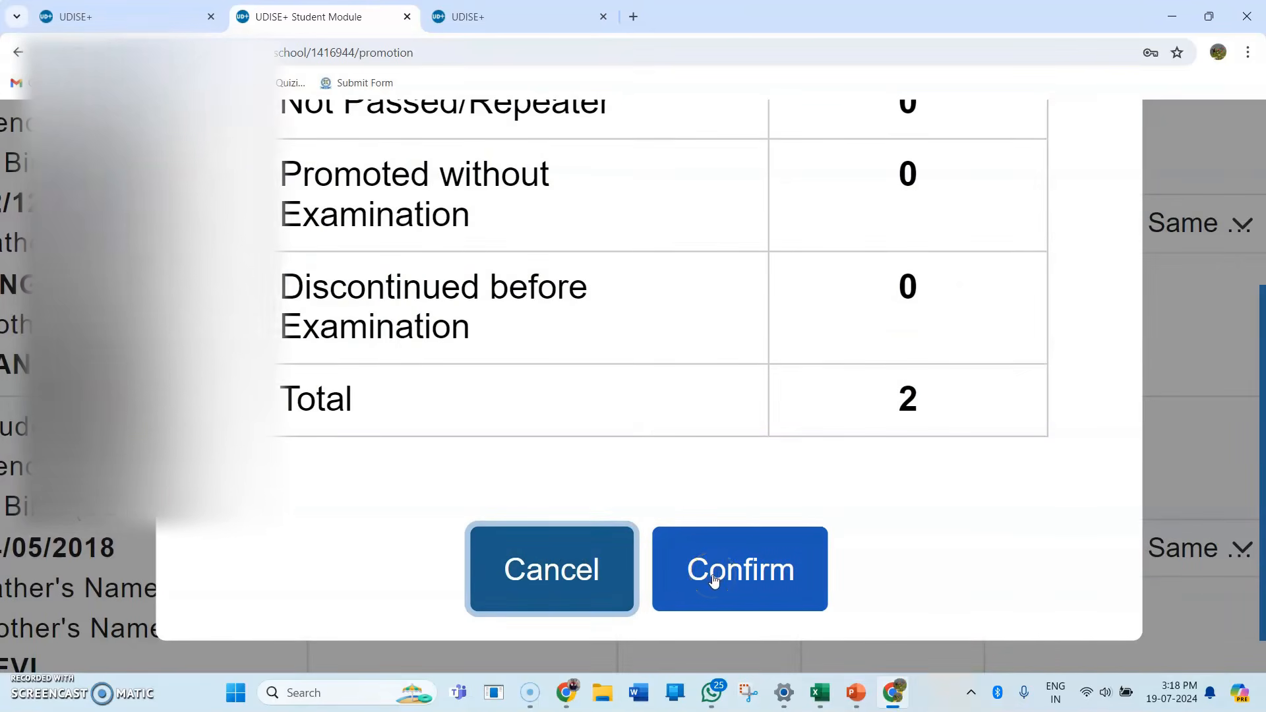
left_click(714, 579)
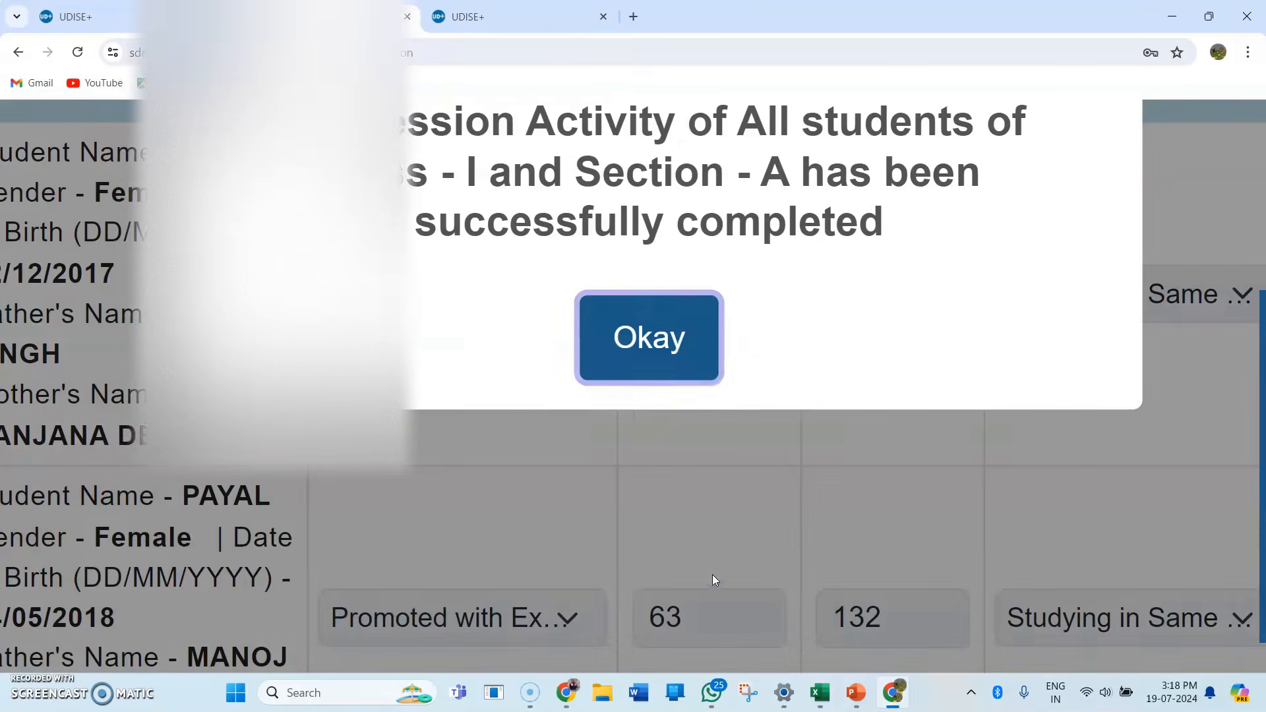
scroll(713, 372, "up", 1)
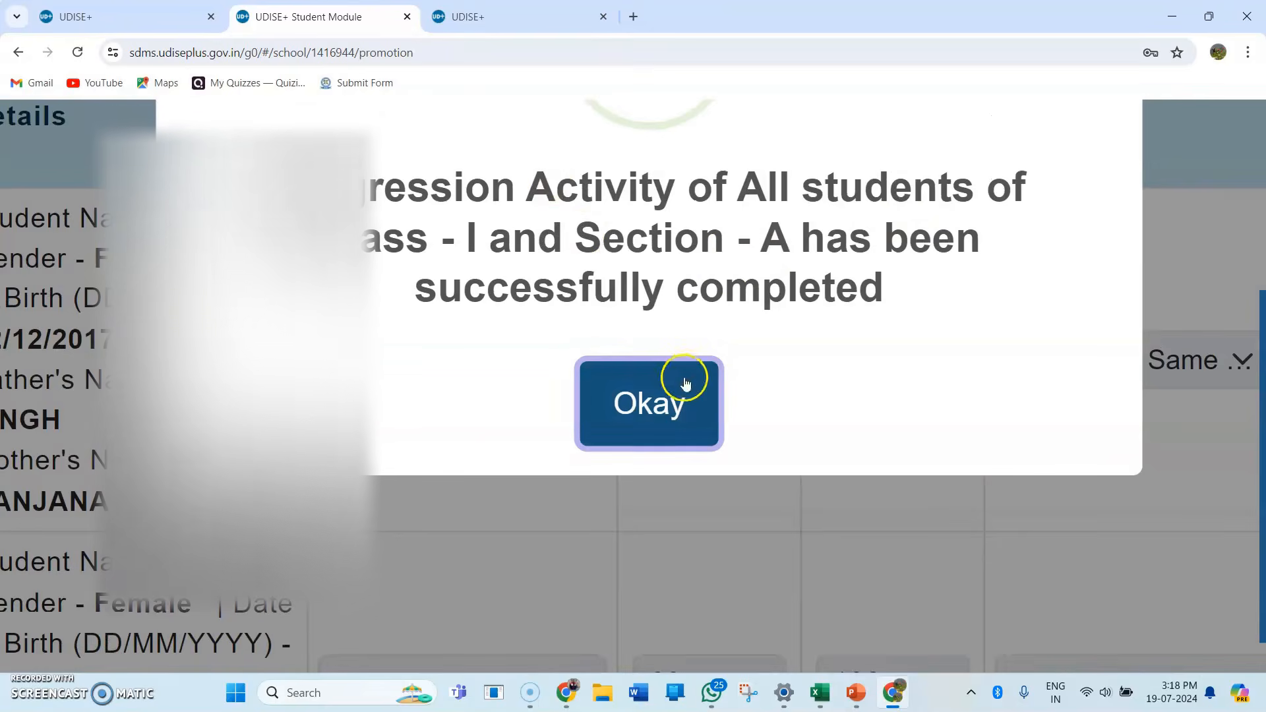
left_click(655, 397)
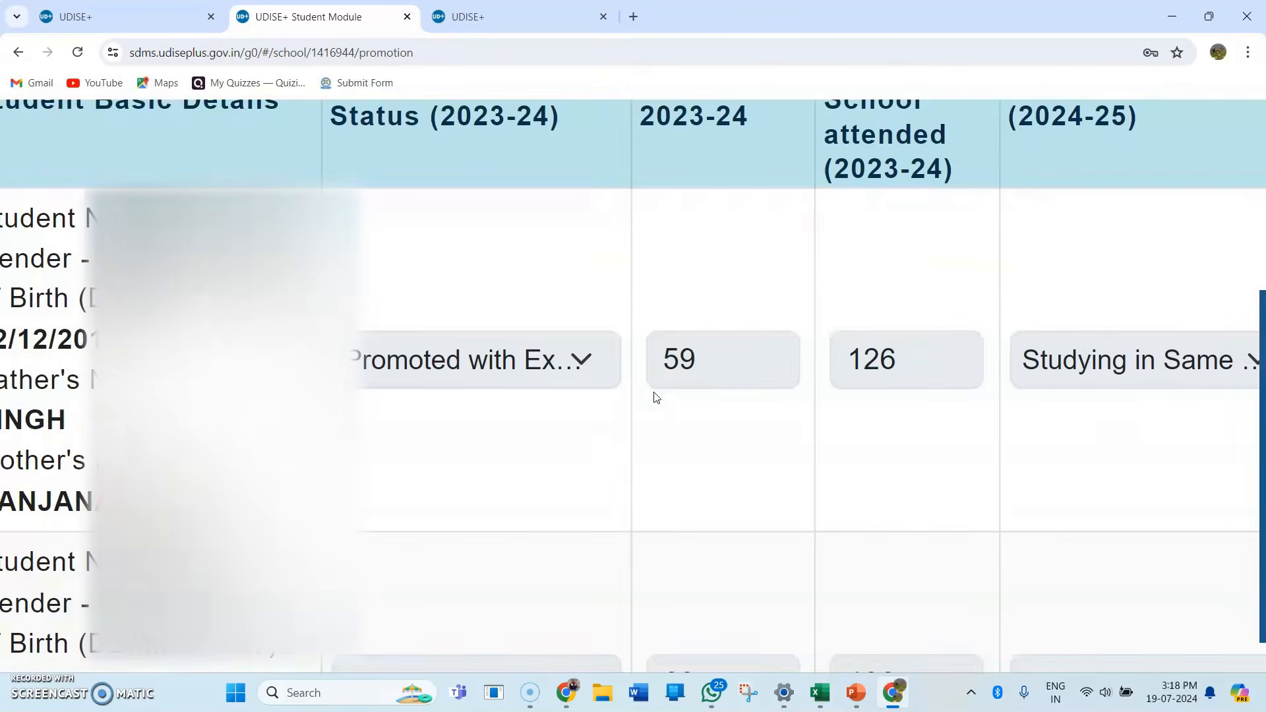
Examine both students' progression fields in the finalized Class I list
scroll(679, 281, "down", 2)
scroll(679, 284, "down", 1)
scroll(679, 283, "down", 5)
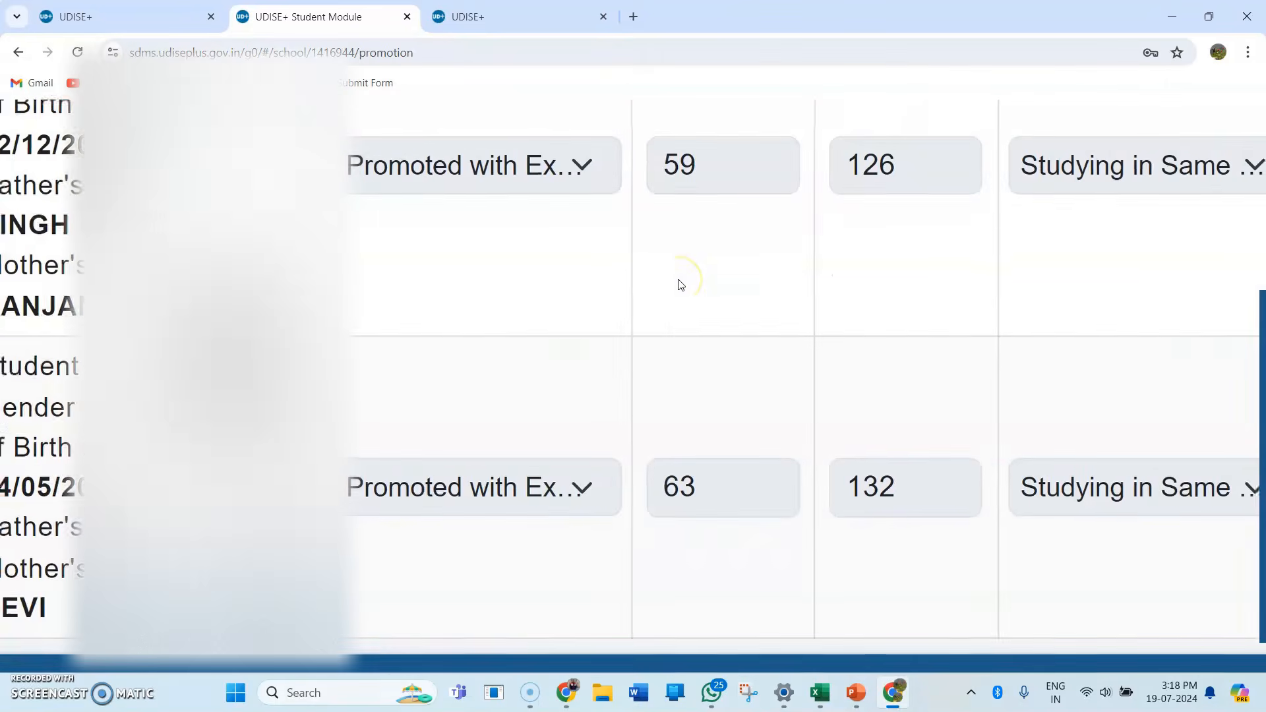
scroll(679, 286, "left", 1)
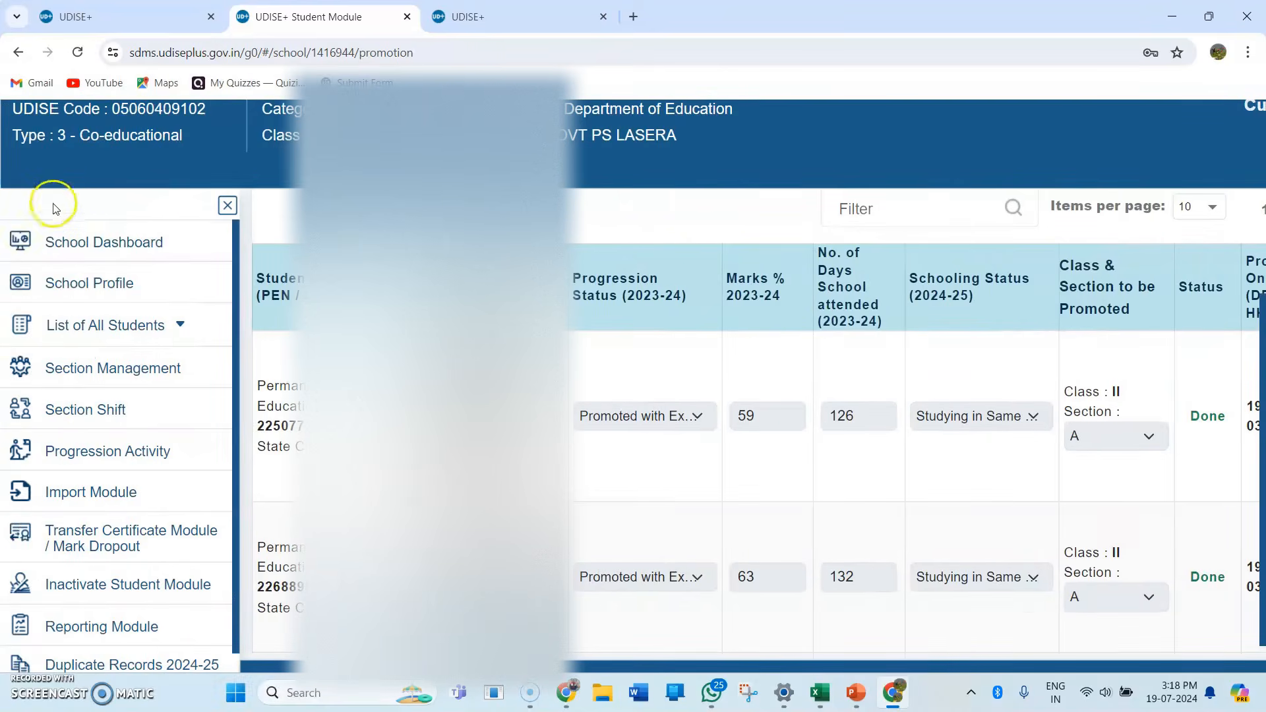
Open the progression summary of all students and review each student's status, progression details and schooling status
left_click(111, 449)
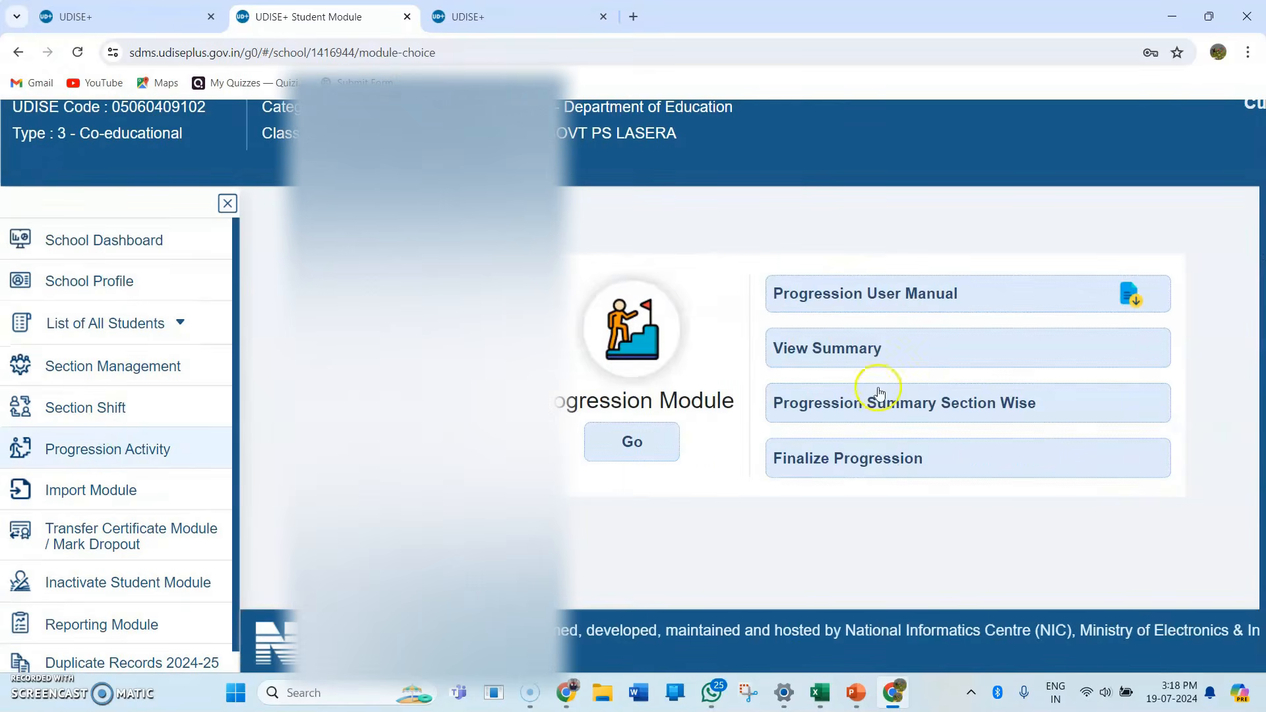
left_click(841, 350)
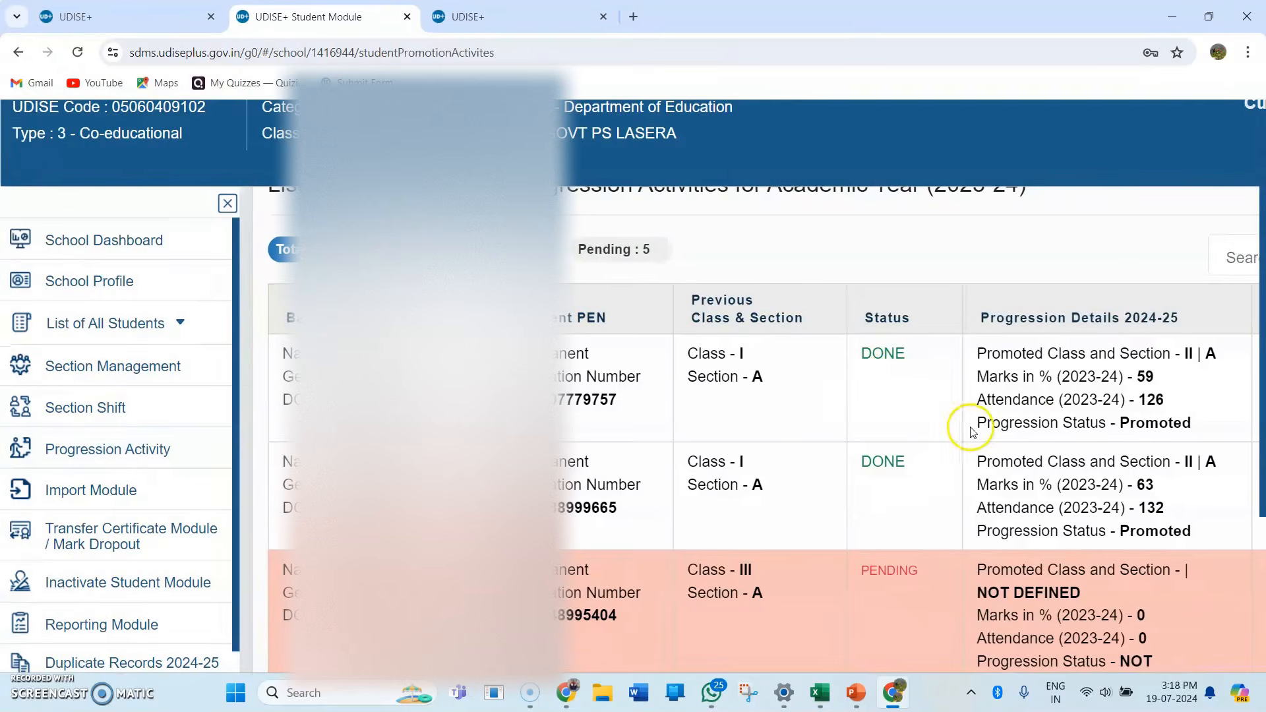
scroll(971, 428, "right", 3)
scroll(972, 428, "right", 2)
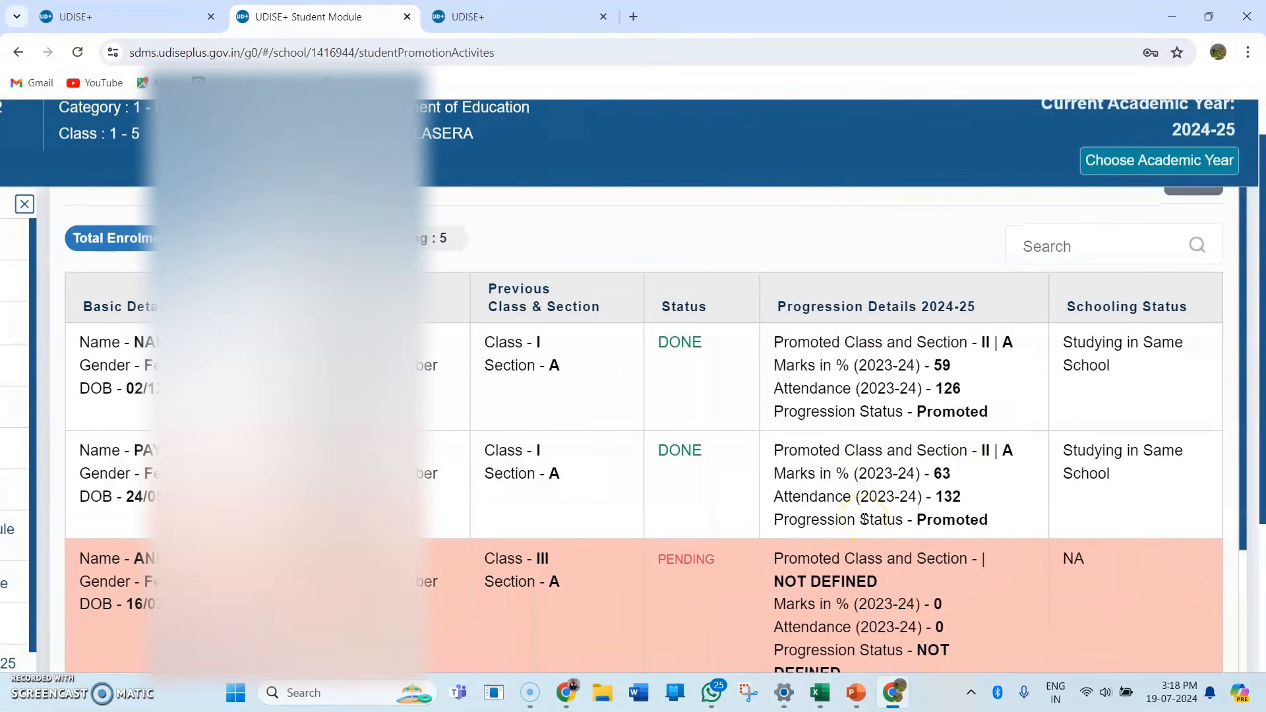
scroll(864, 518, "left", 3)
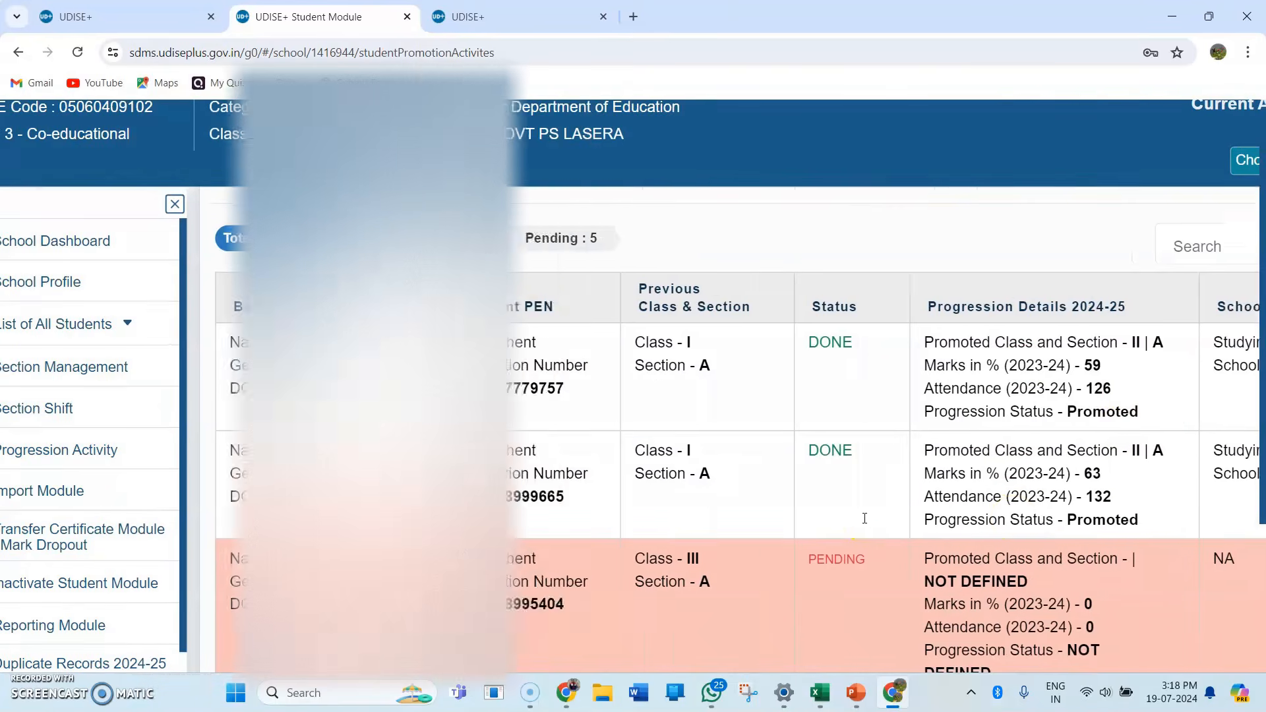
scroll(864, 518, "down", 7)
scroll(864, 521, "down", 3)
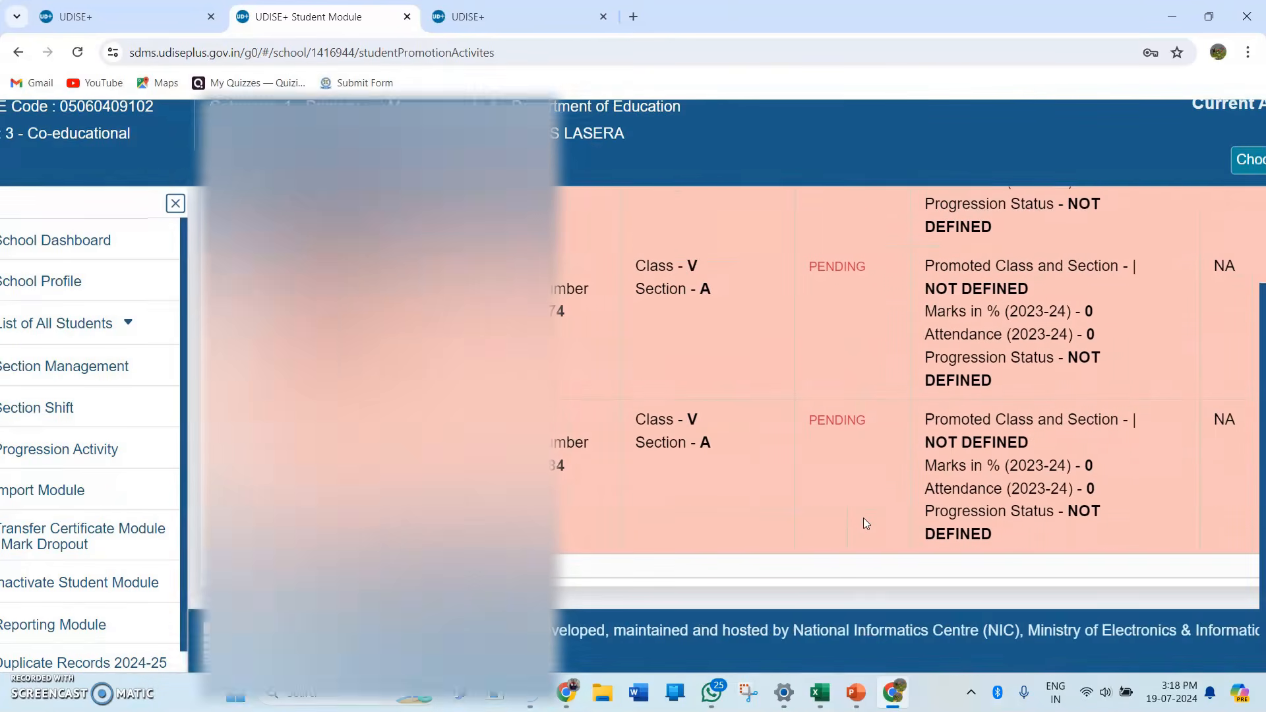
scroll(864, 521, "left", 1)
scroll(866, 523, "up", 6)
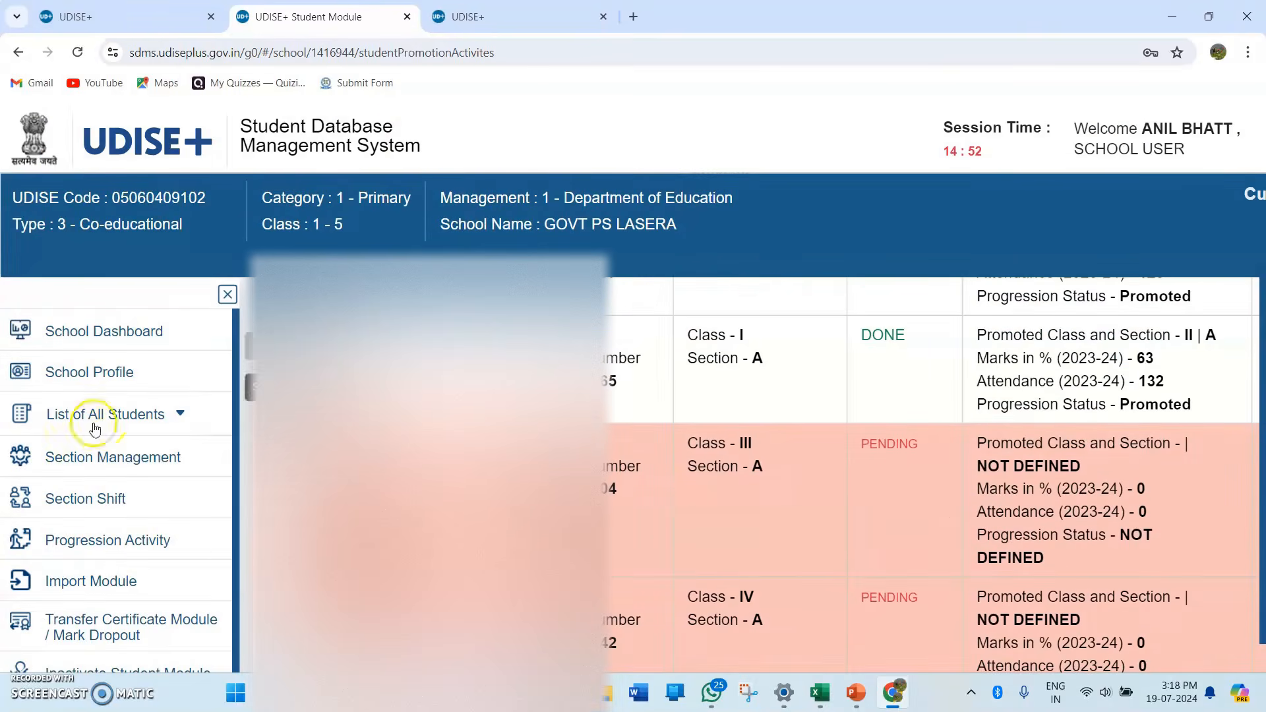
Open the section-wise progression summary and check each class's progression status, lock time and action
left_click(112, 538)
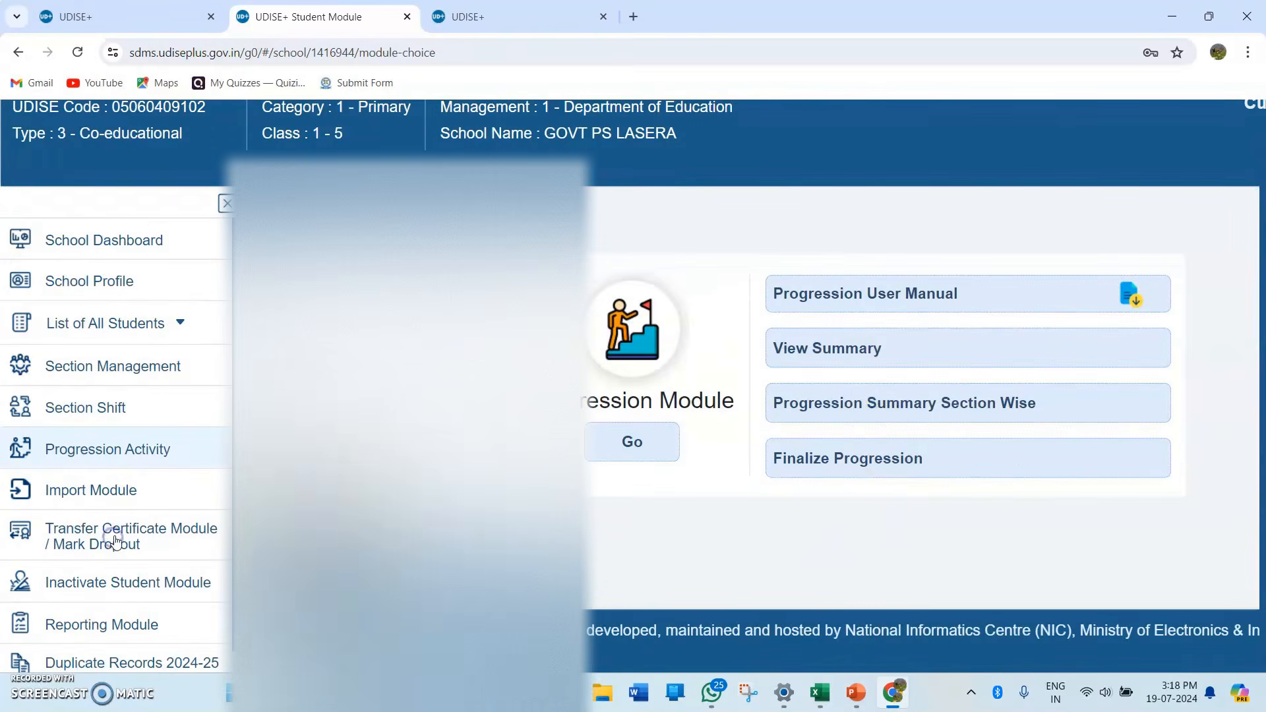
left_click(881, 403)
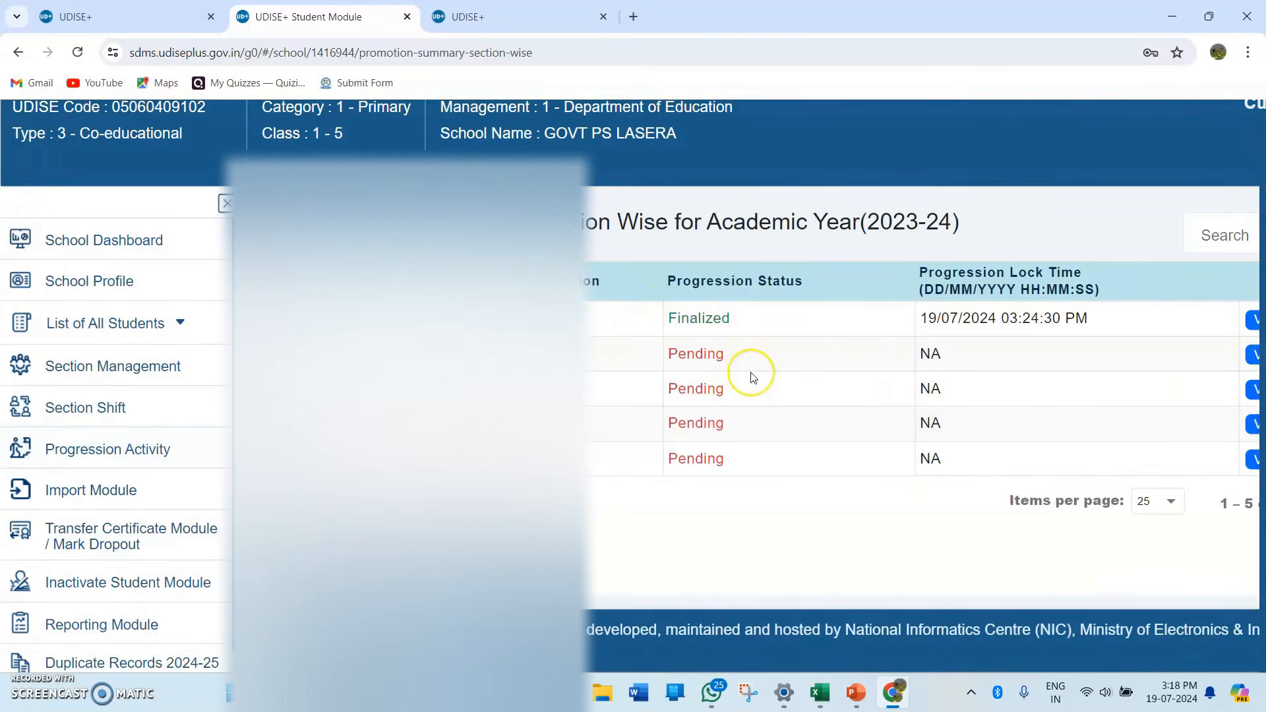
scroll(752, 372, "right", 1)
scroll(754, 378, "right", 1)
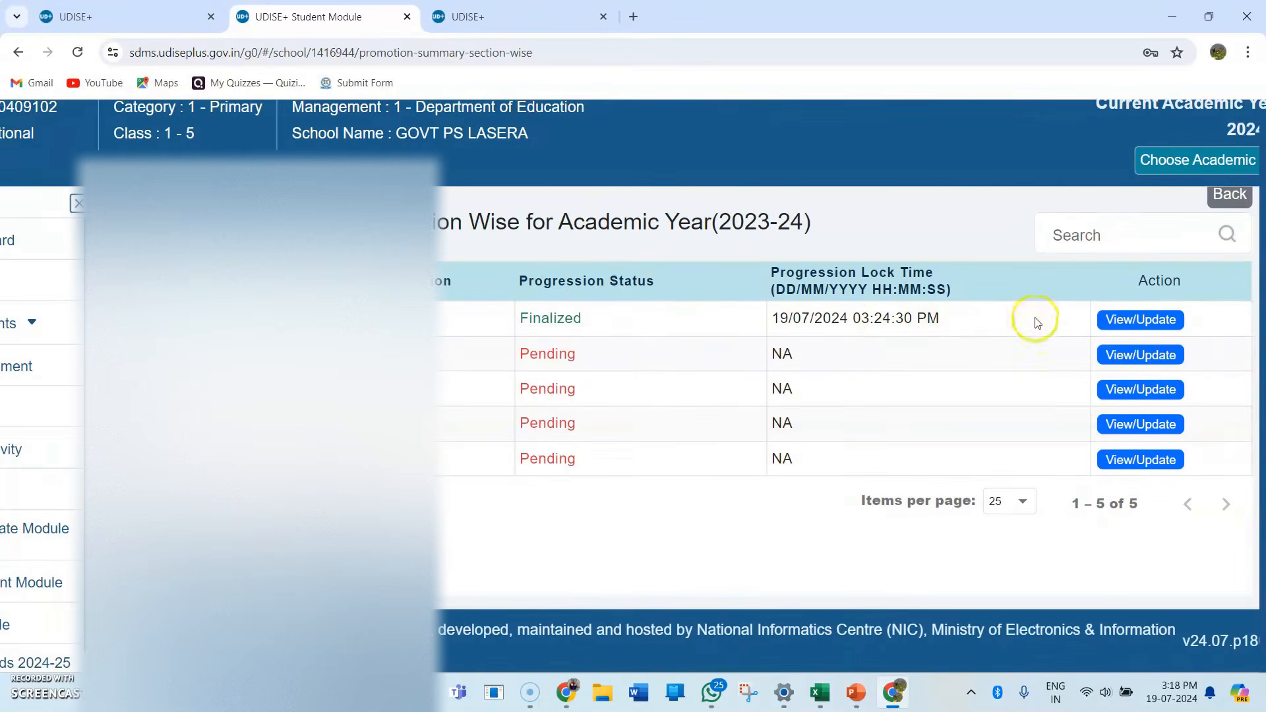
Open the finalized Class I section from the section-wise summary and review its students' rows and available actions
left_click(1126, 323)
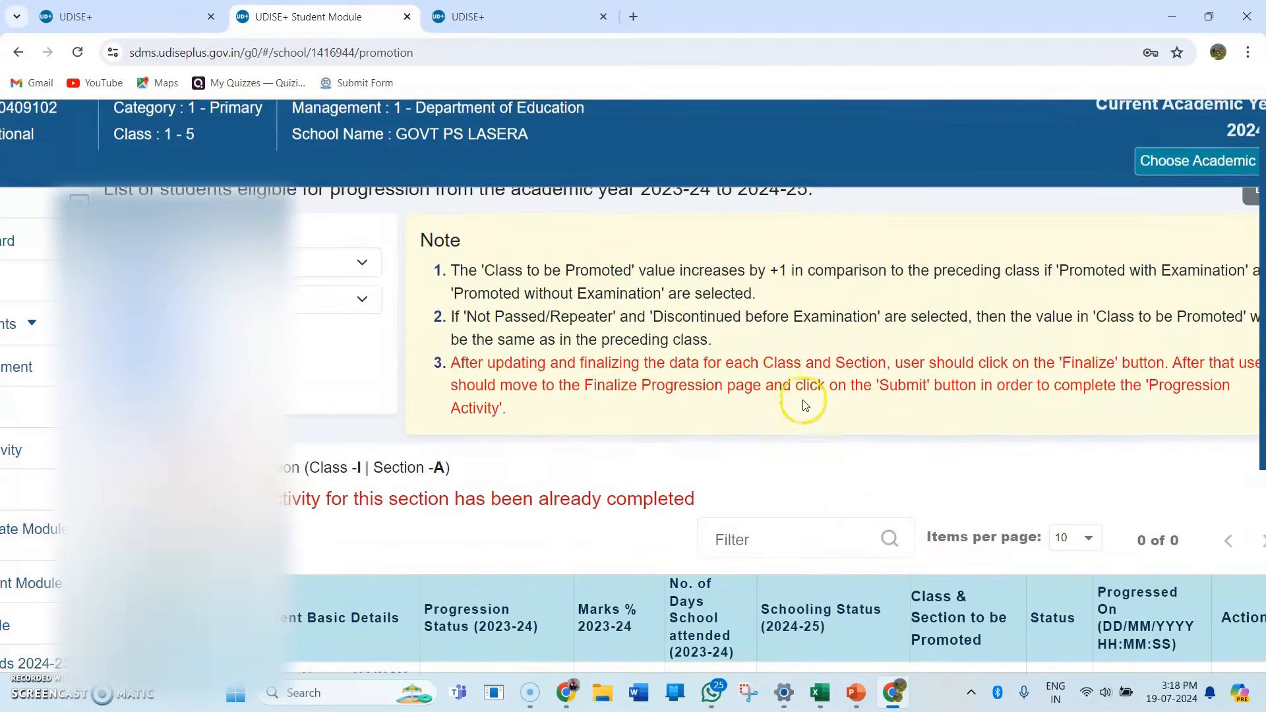
scroll(844, 538, "down", 5)
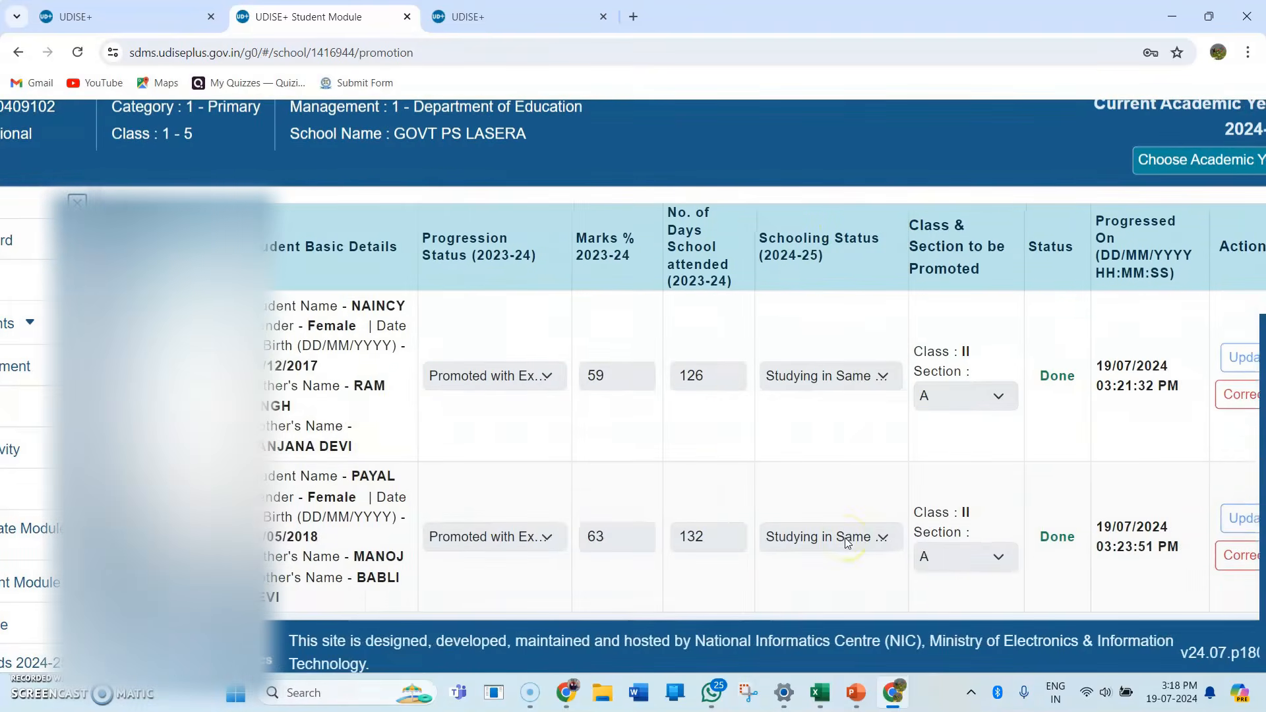
scroll(845, 537, "right", 2)
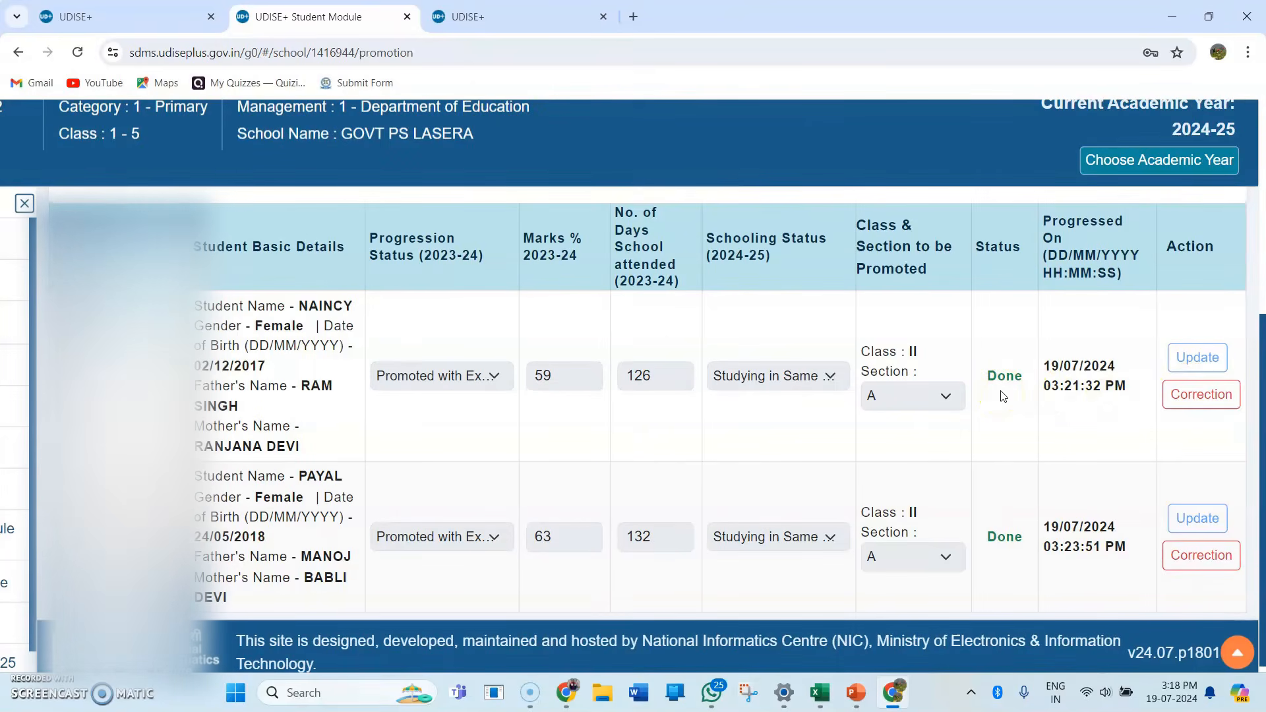
Open the correction form of the first student in the finalized Class I list and resubmit the progression record with its existing values
left_click(1215, 398)
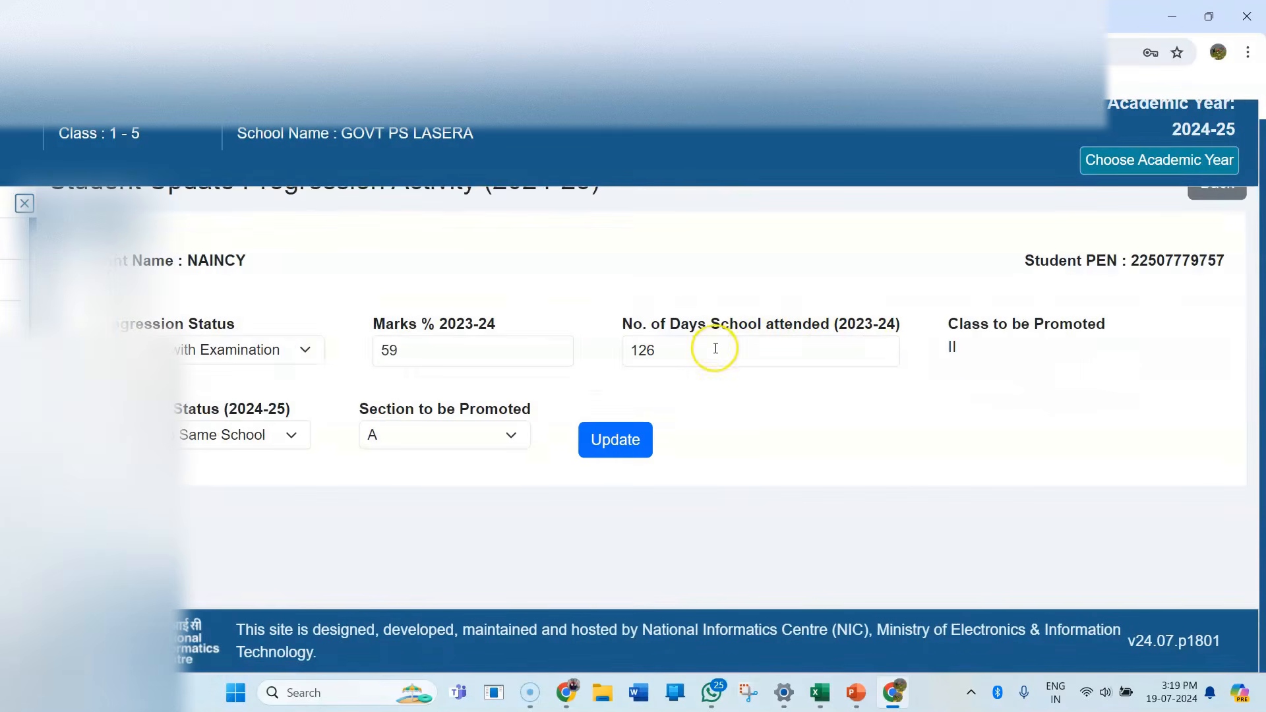
scroll(714, 350, "up", 2)
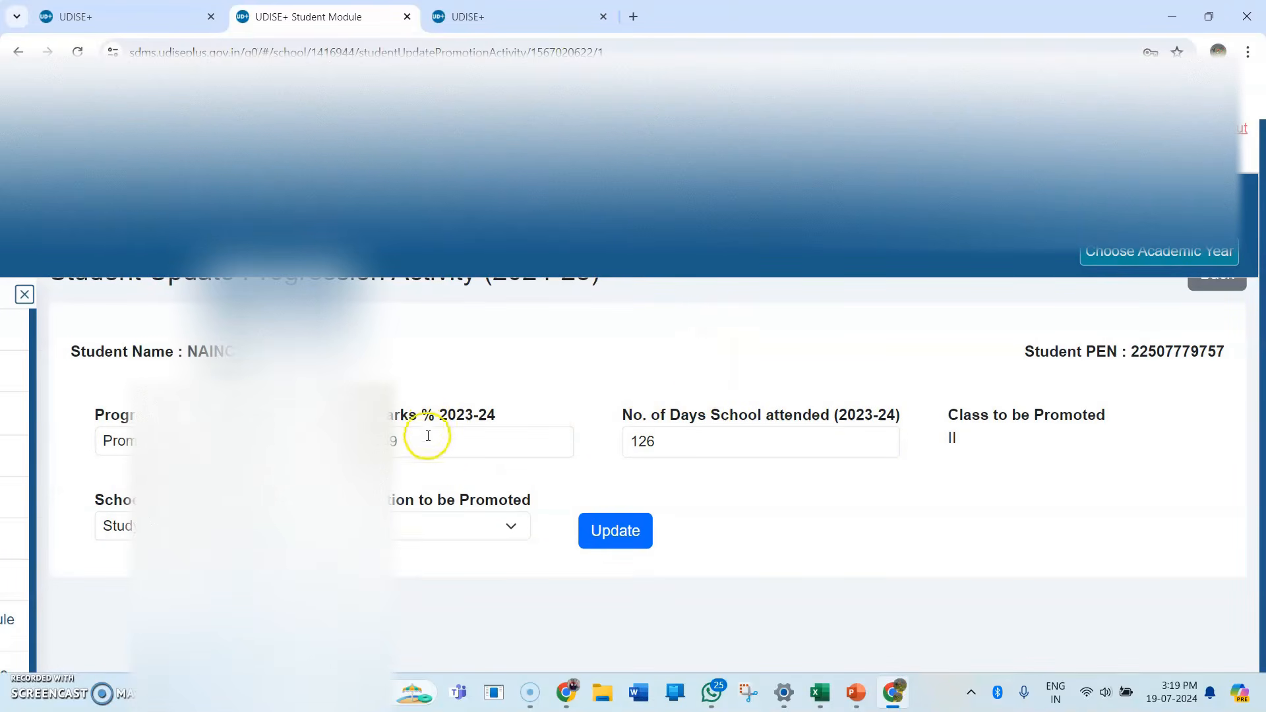
left_click(775, 443)
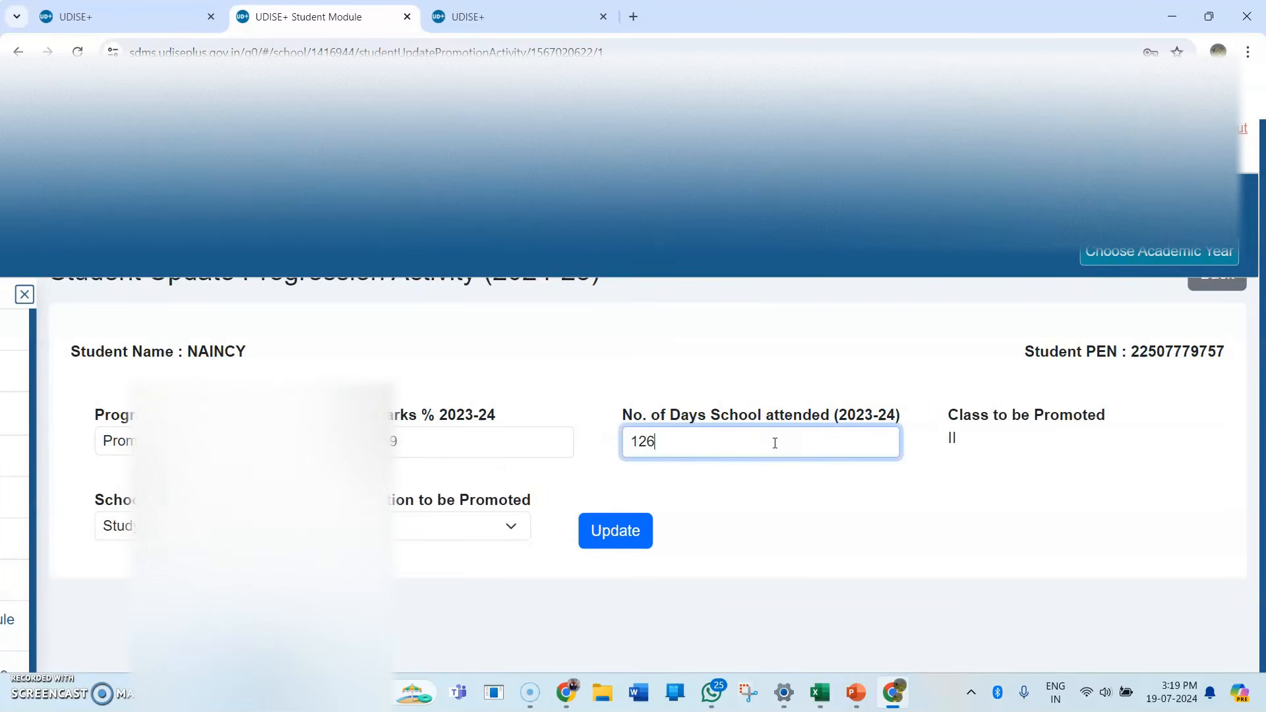
left_click(606, 537)
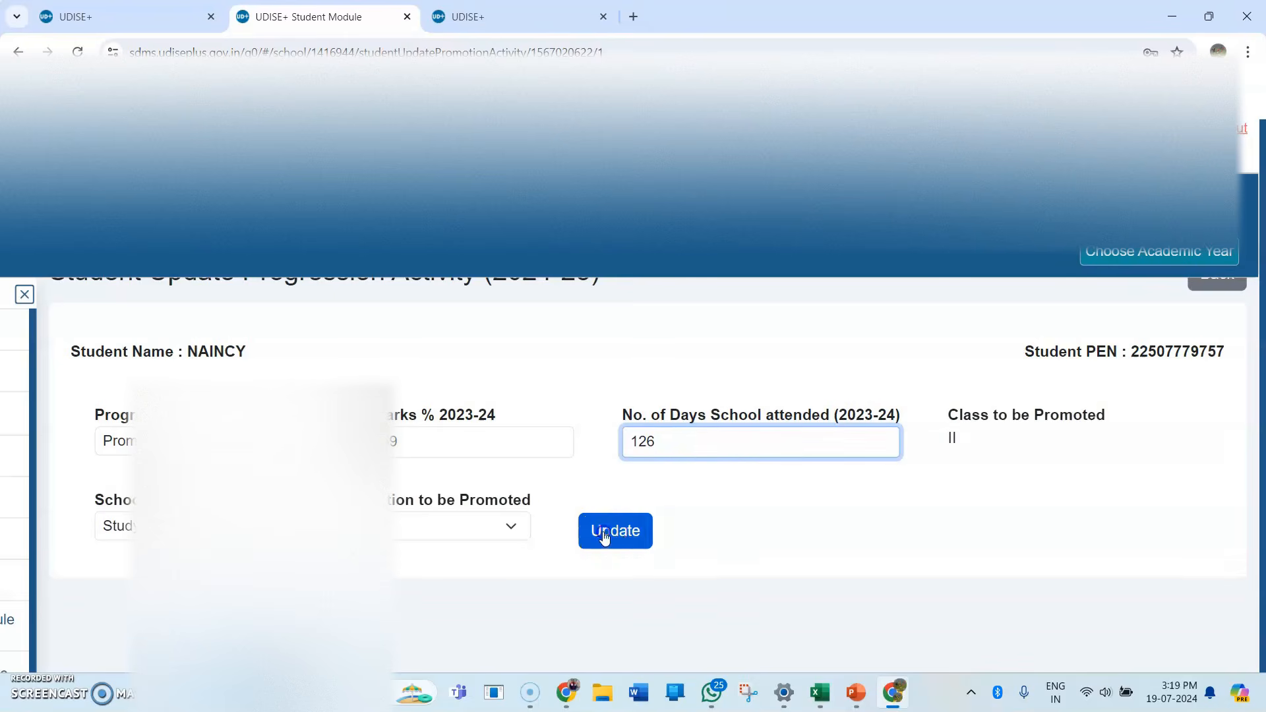
left_click(546, 499)
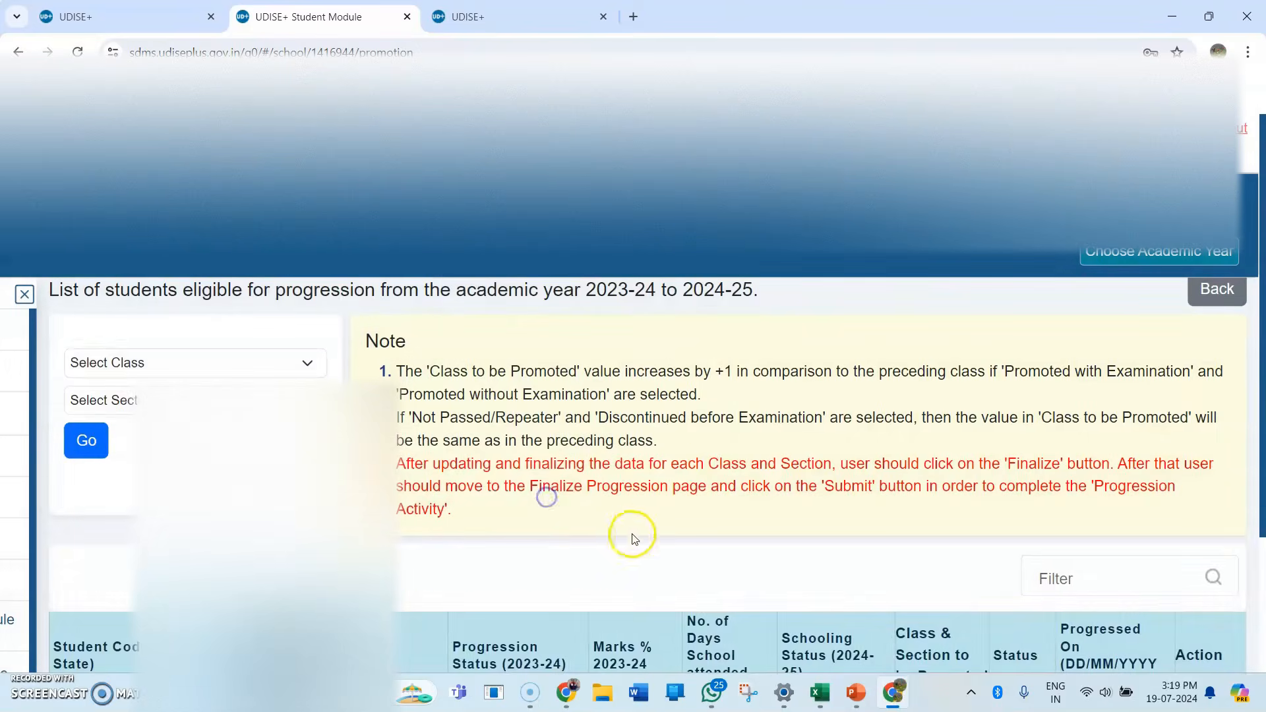
scroll(721, 389, "down", 1)
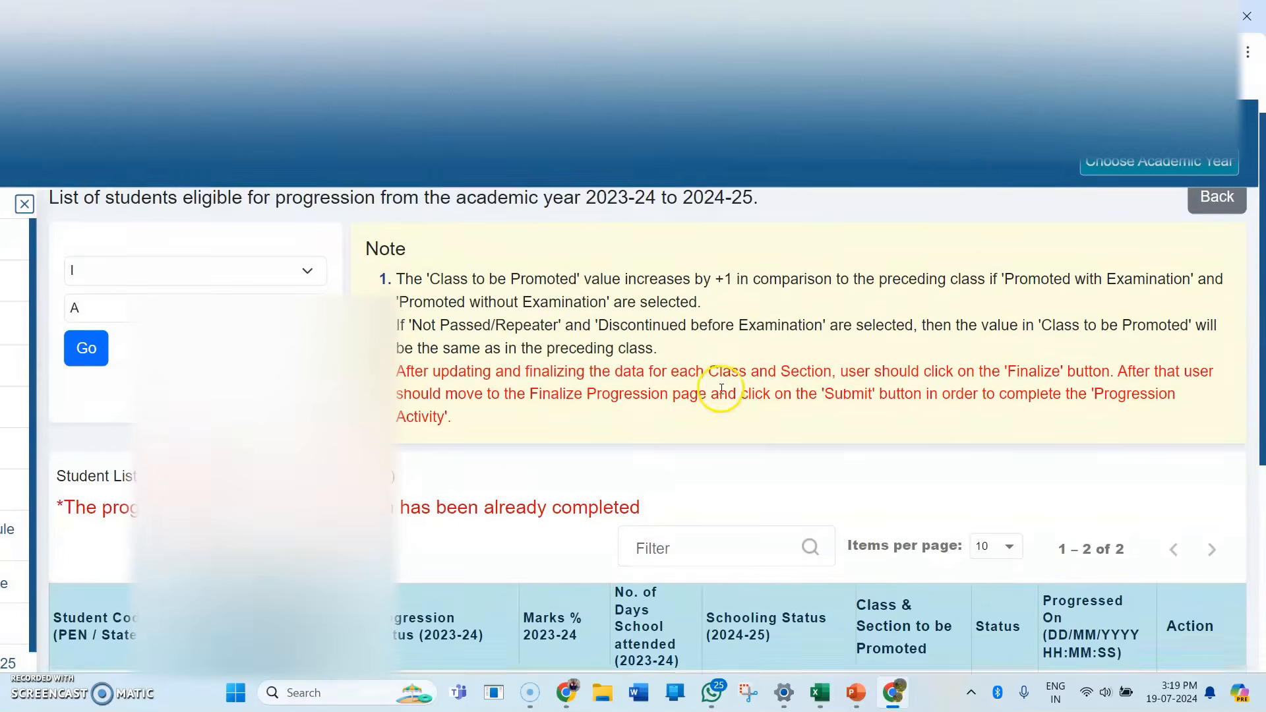
scroll(722, 389, "down", 1)
scroll(765, 363, "down", 5)
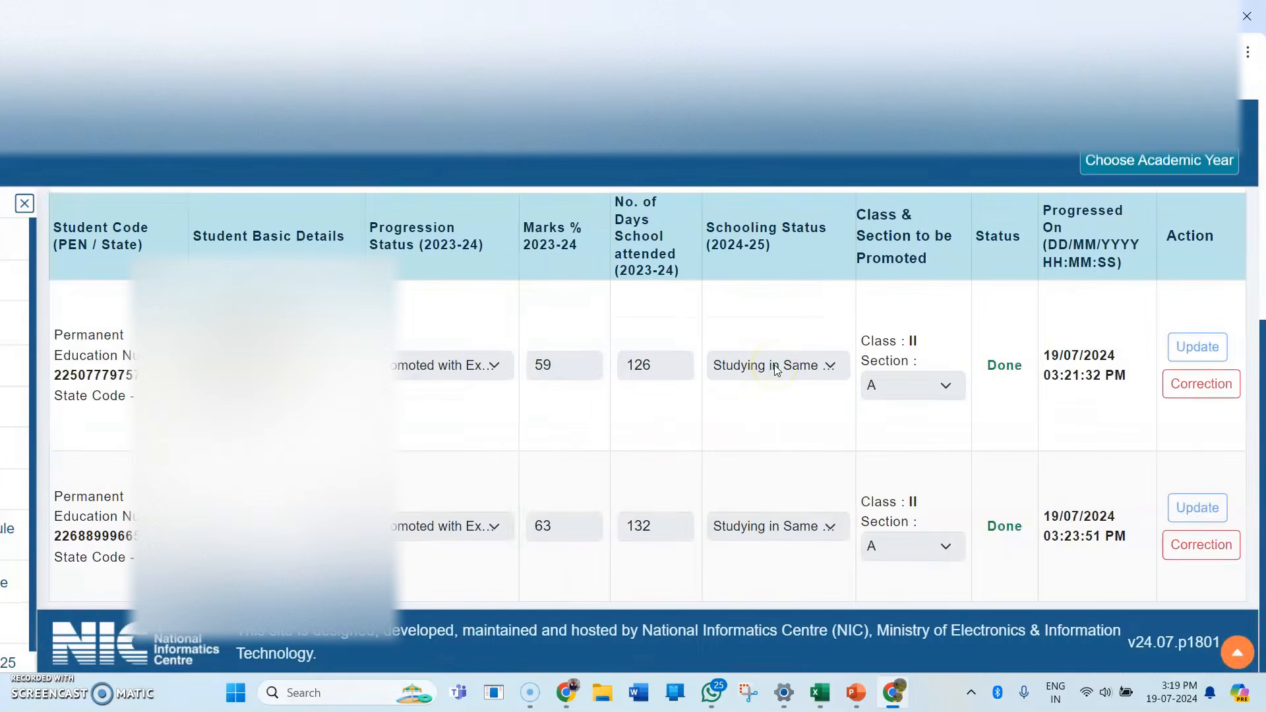
Open the Finalize Progression page for academic year 2023-24 and review the points and declaration required before submission
scroll(777, 368, "left", 3)
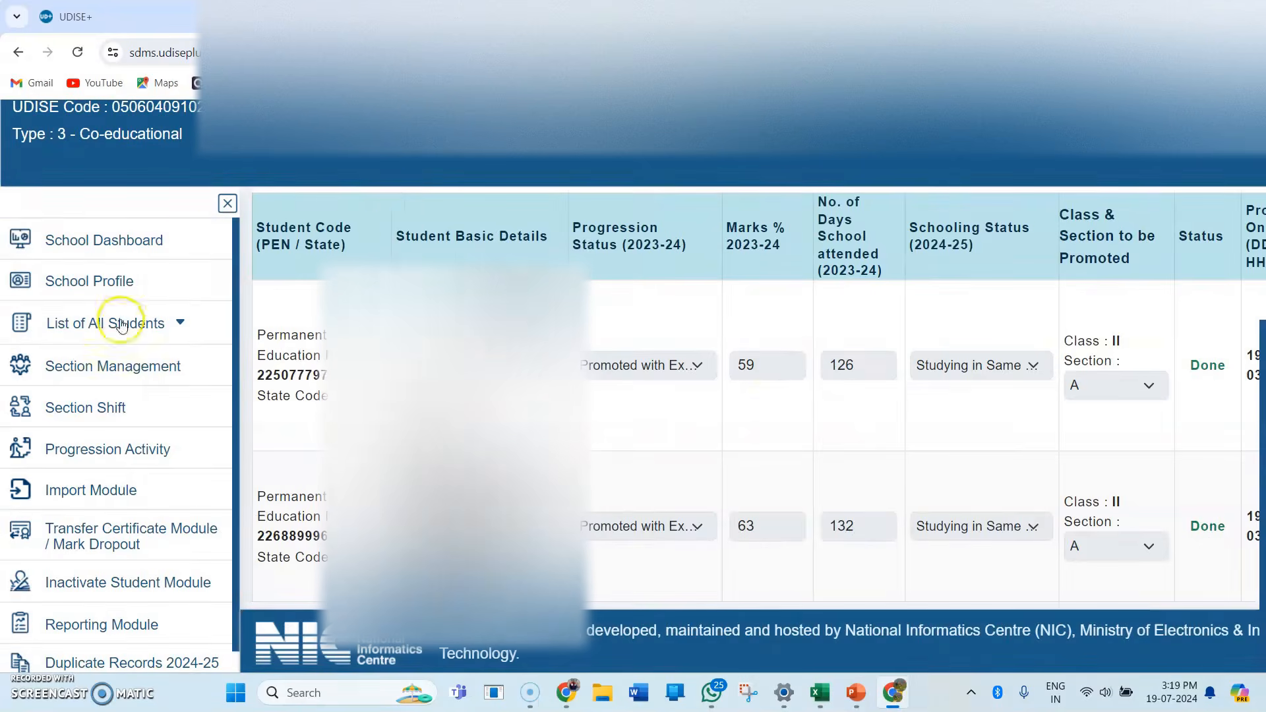
left_click(93, 449)
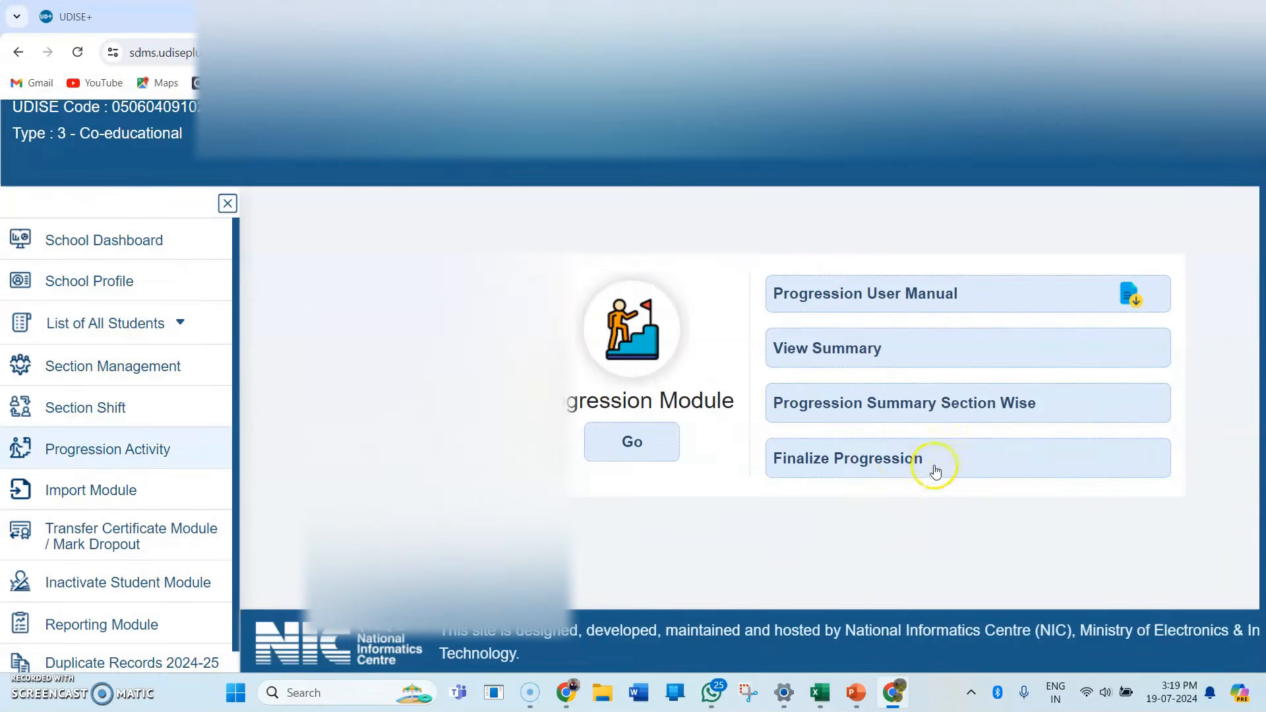
left_click(898, 455)
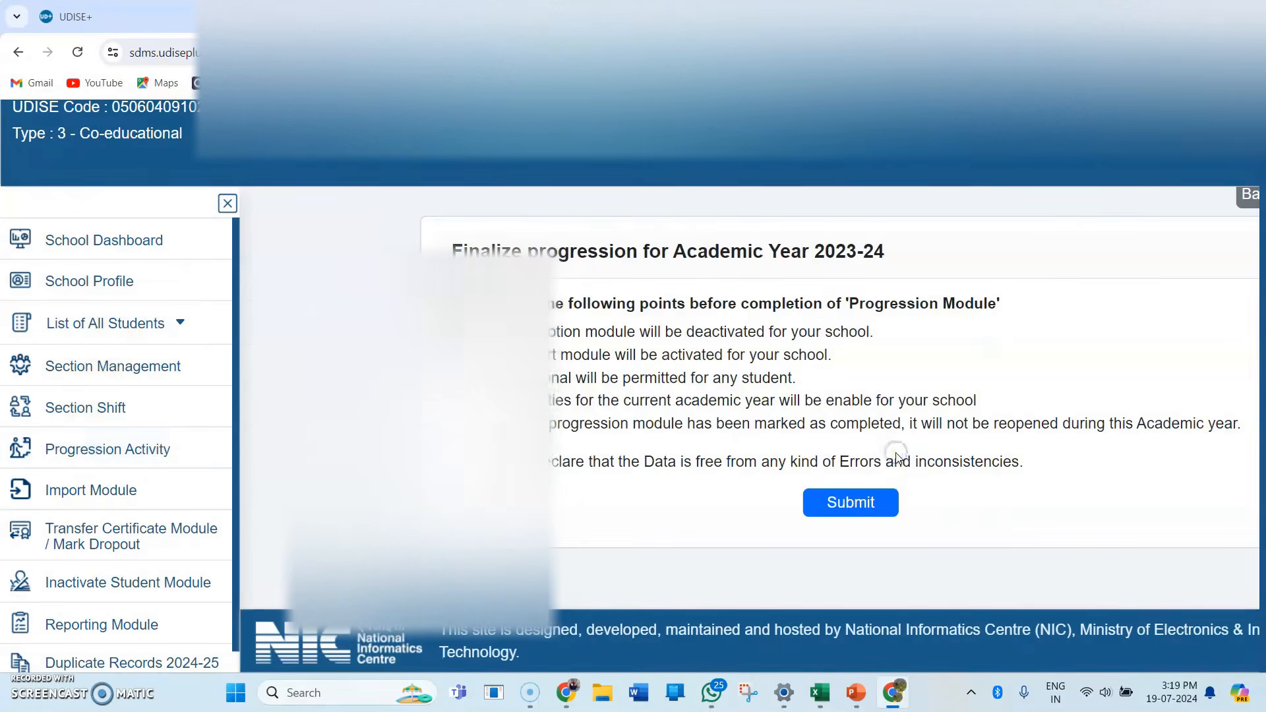
scroll(877, 466, "right", 3)
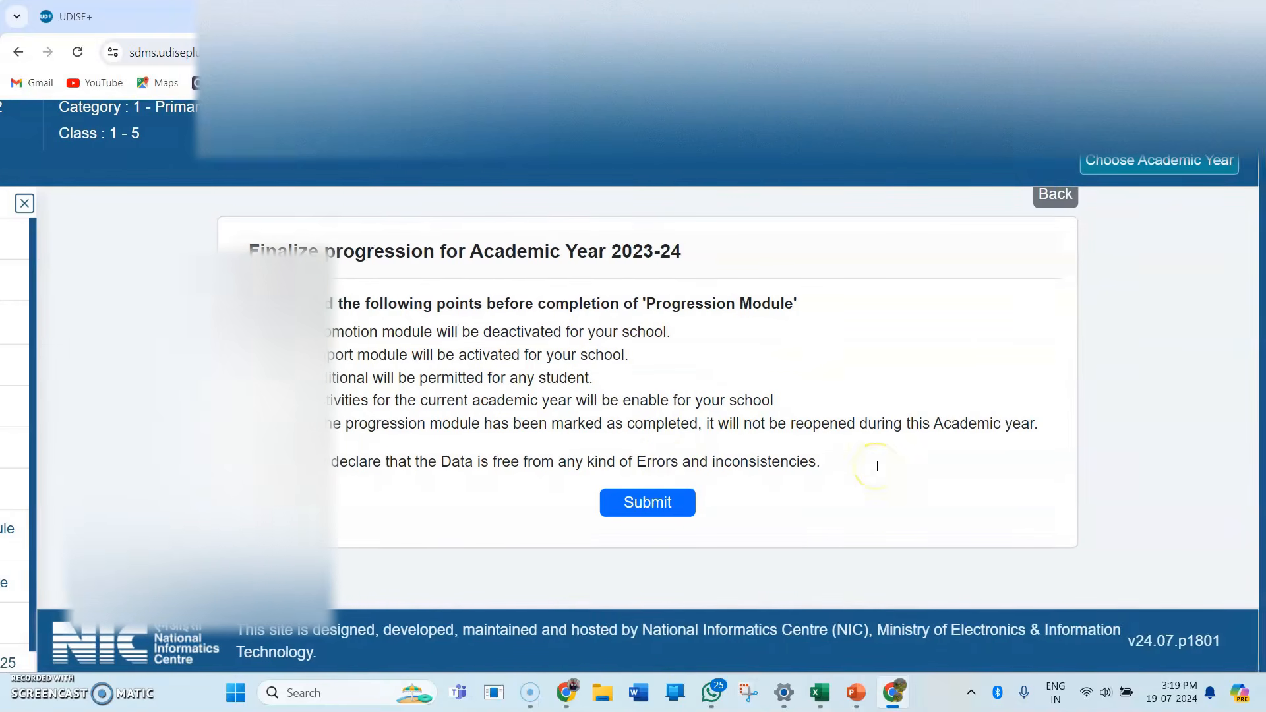
scroll(877, 467, "up", 1)
scroll(877, 466, "left", 1)
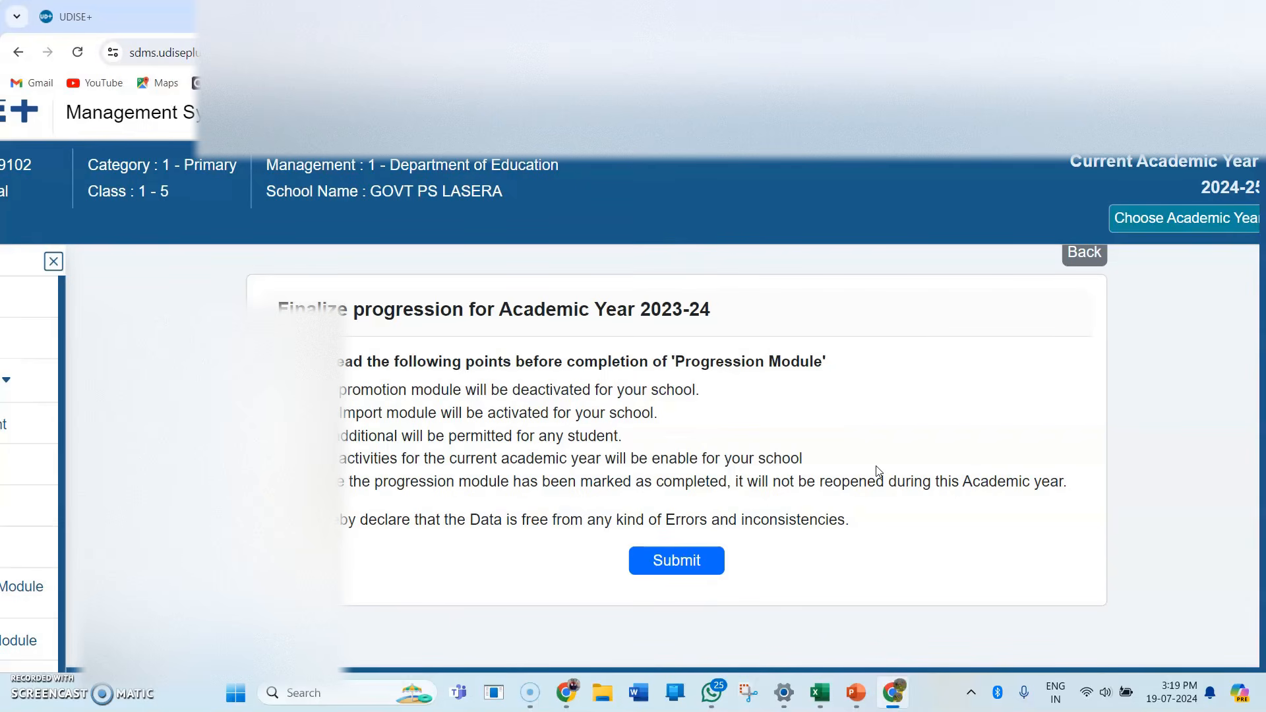
scroll(879, 473, "left", 3)
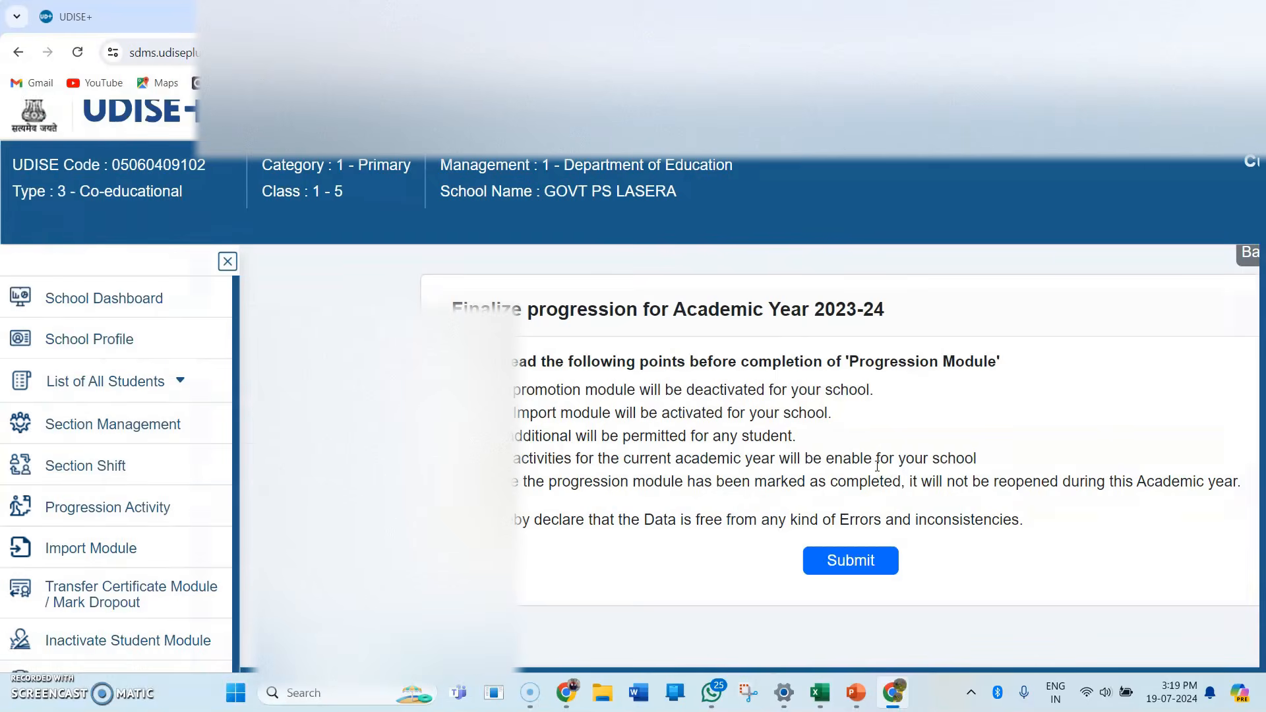
scroll(877, 467, "down", 1)
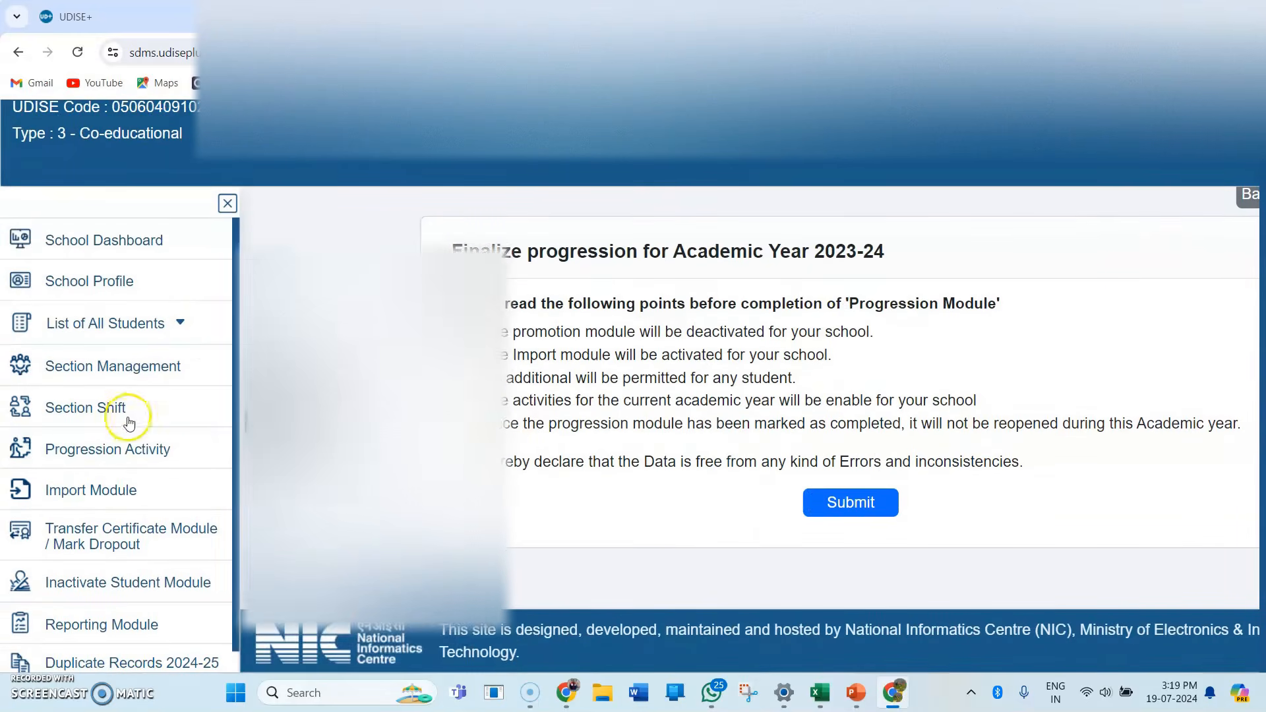
Return to the Progression Module and load the student progression list for Class I, Section A
left_click(129, 449)
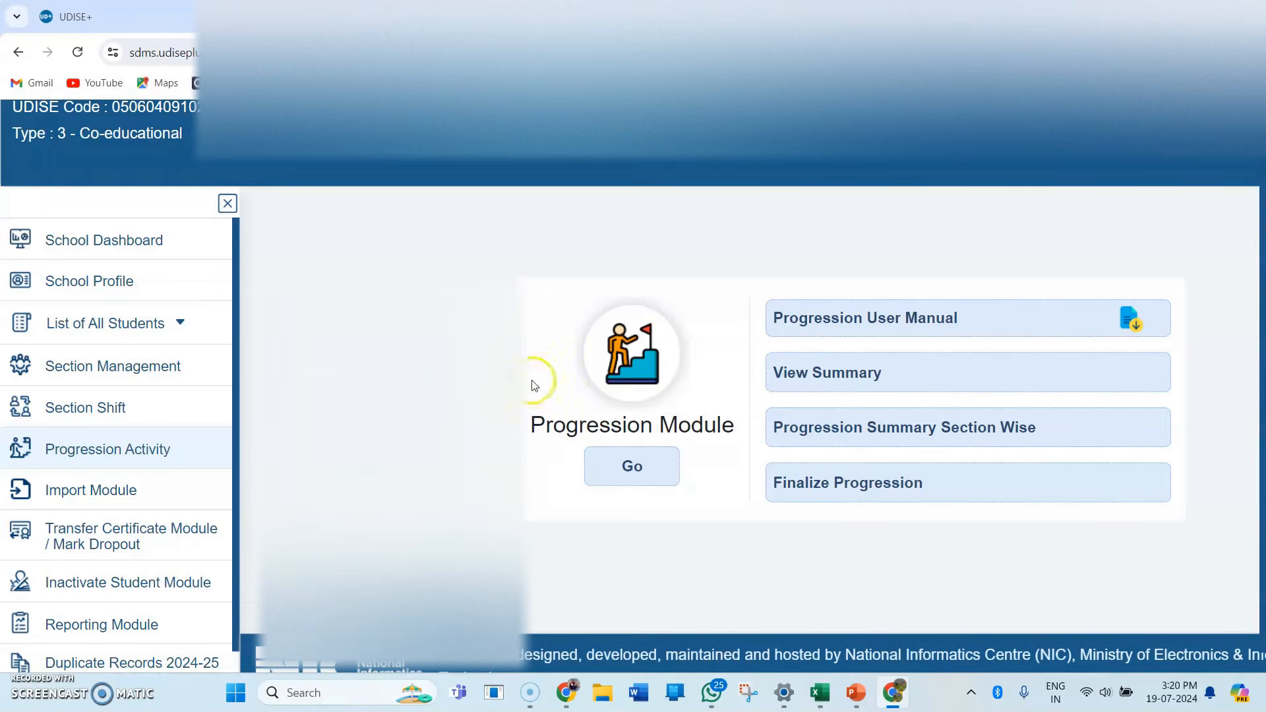
left_click(608, 474)
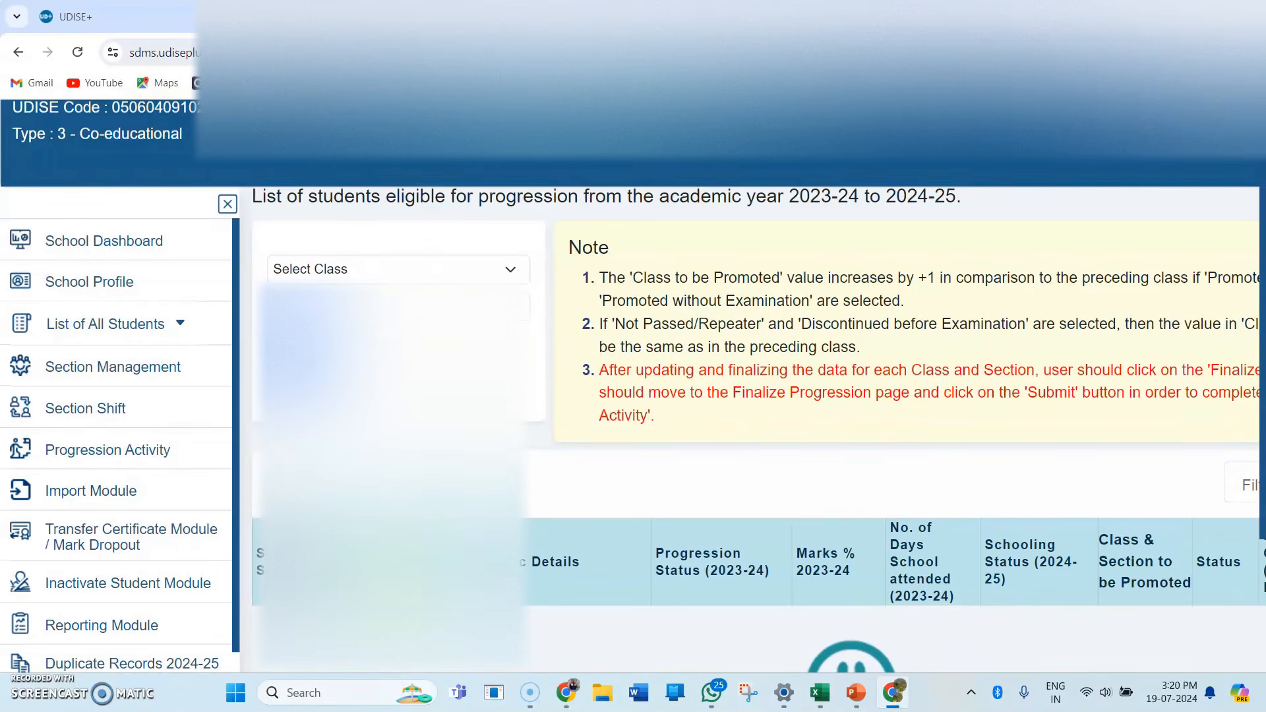
left_click(413, 268)
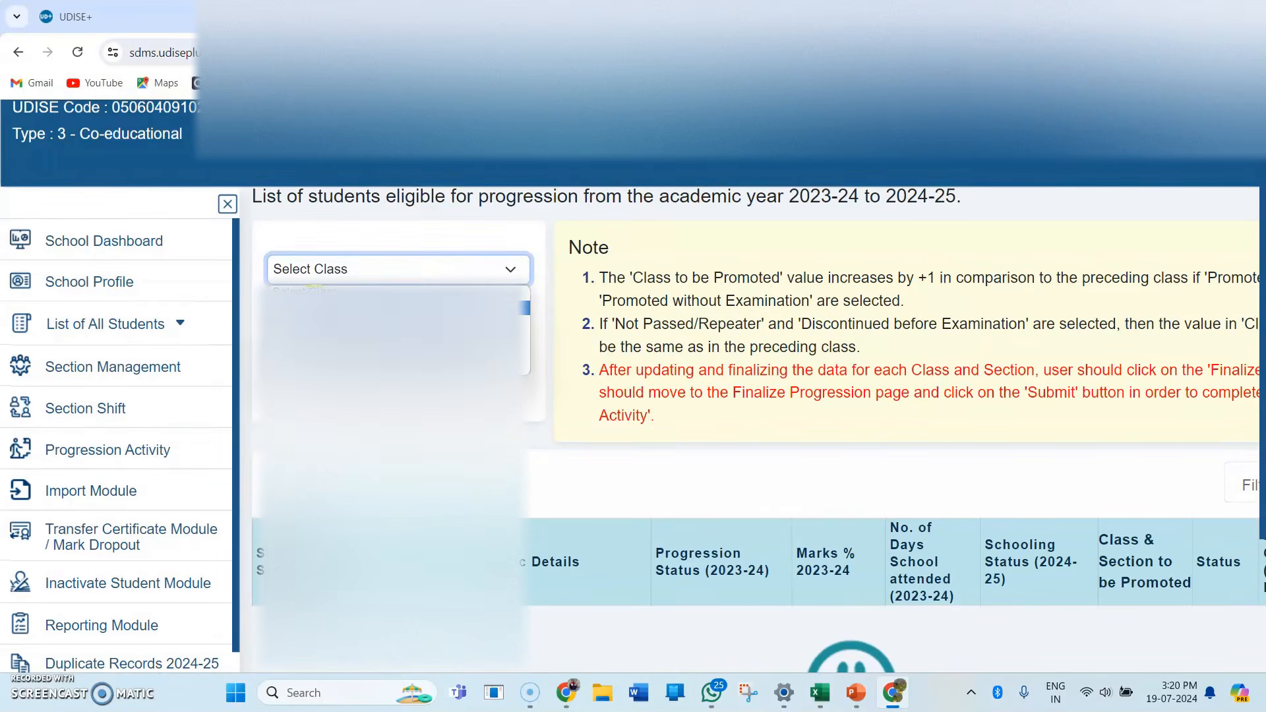
left_click(316, 308)
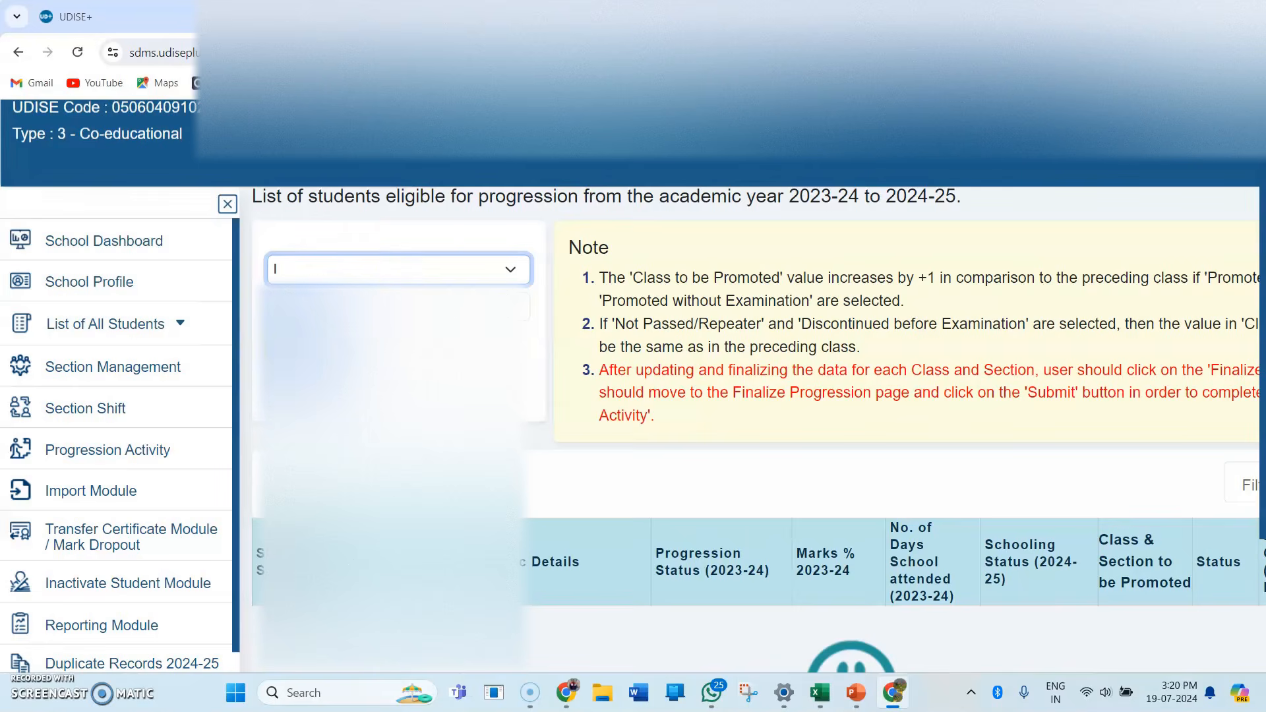
left_click(341, 305)
left_click(319, 344)
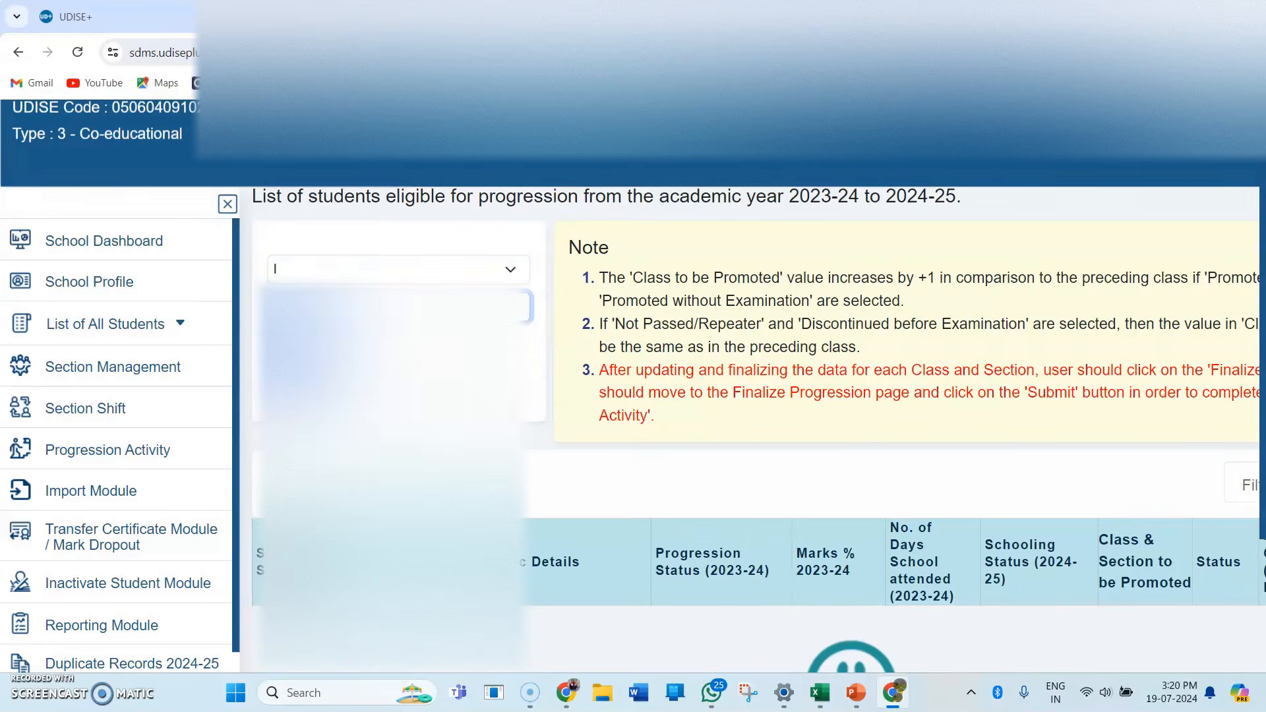
left_click(294, 352)
Review the Class I, Section A students' progression details, statuses and available actions, along with the progression notes
scroll(517, 387, "down", 3)
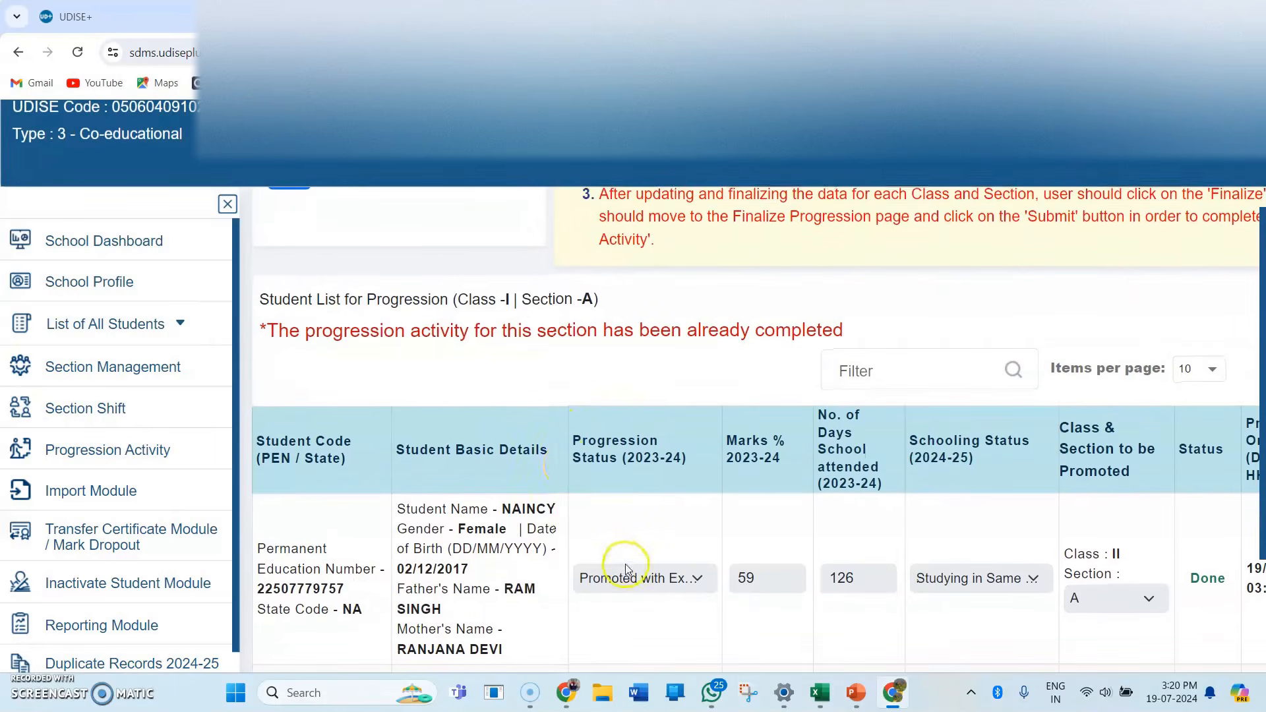
scroll(614, 572, "right", 3)
scroll(613, 572, "down", 1)
scroll(628, 570, "down", 2)
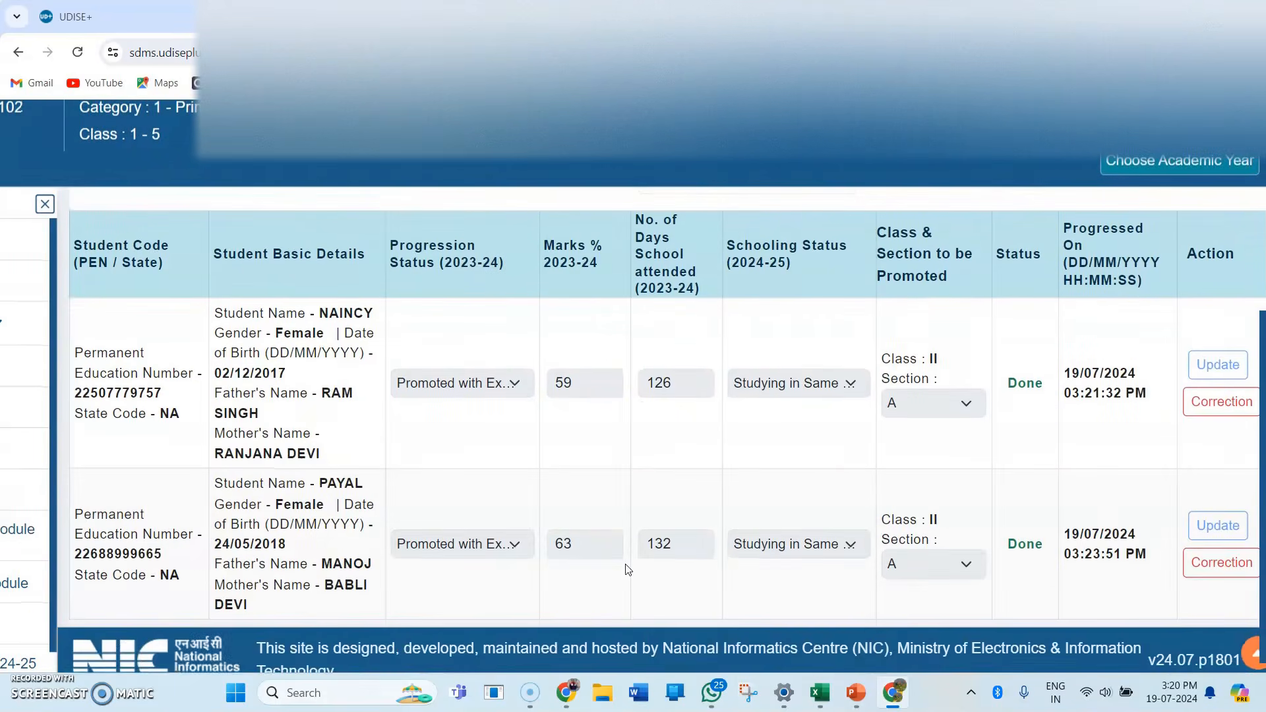
scroll(628, 570, "up", 2)
scroll(628, 570, "up", 1)
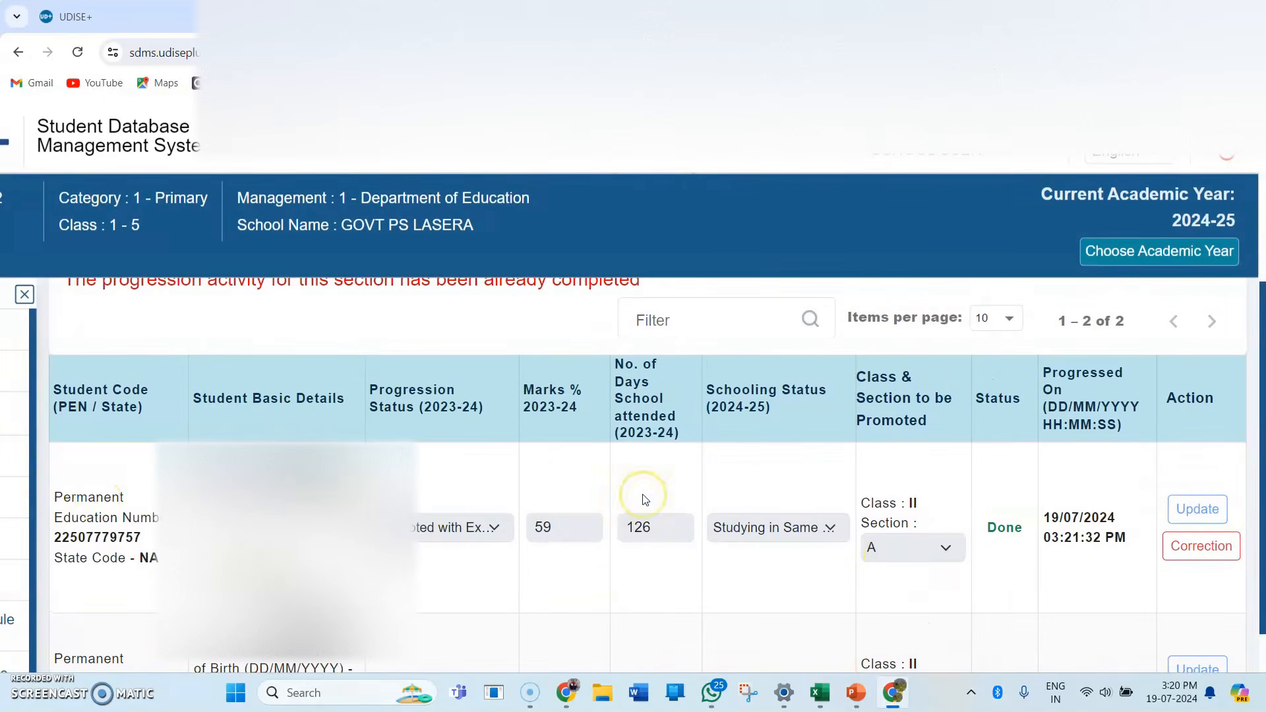
scroll(645, 499, "up", 4)
scroll(646, 499, "down", 6)
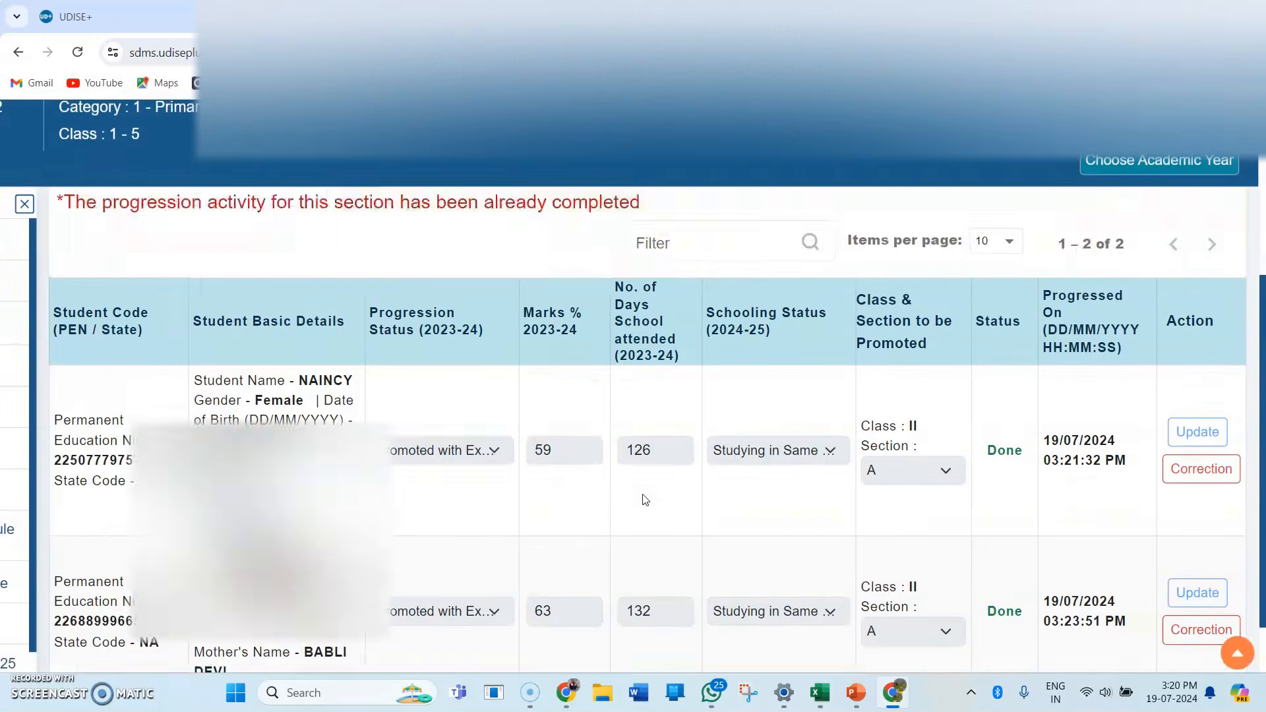
scroll(645, 499, "up", 6)
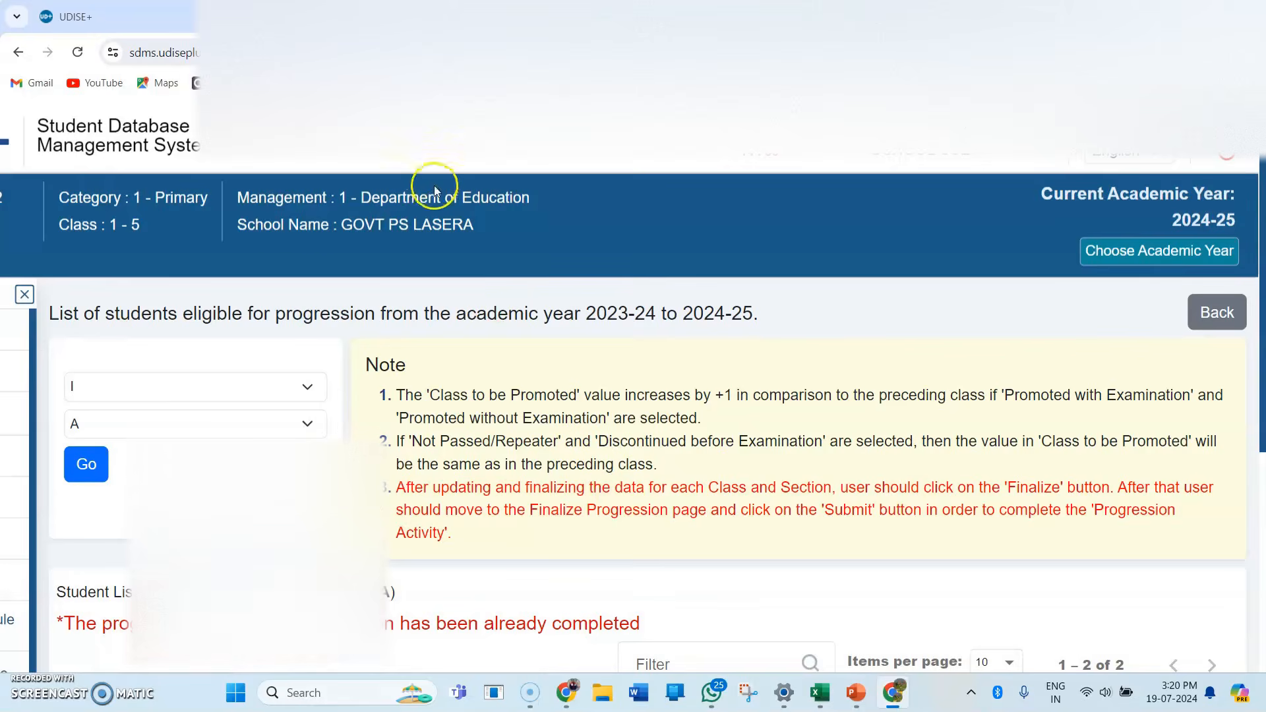
scroll(310, 247, "down", 1)
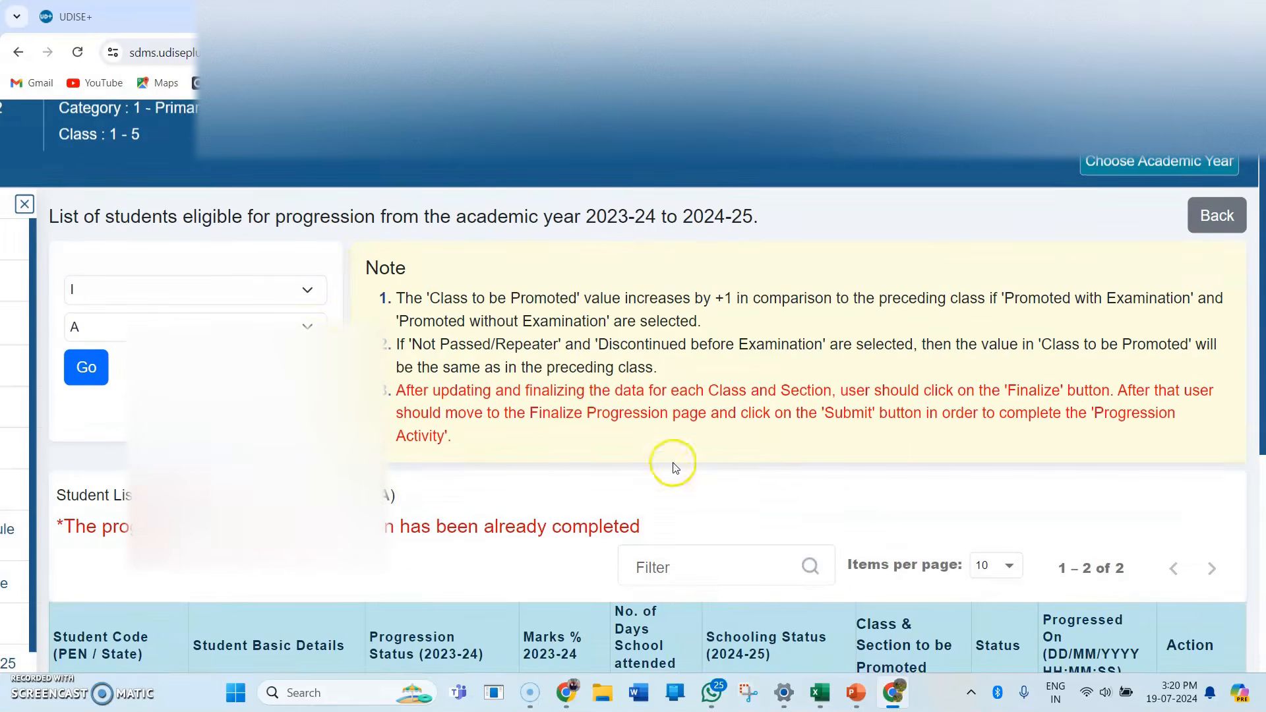
scroll(841, 479, "down", 1)
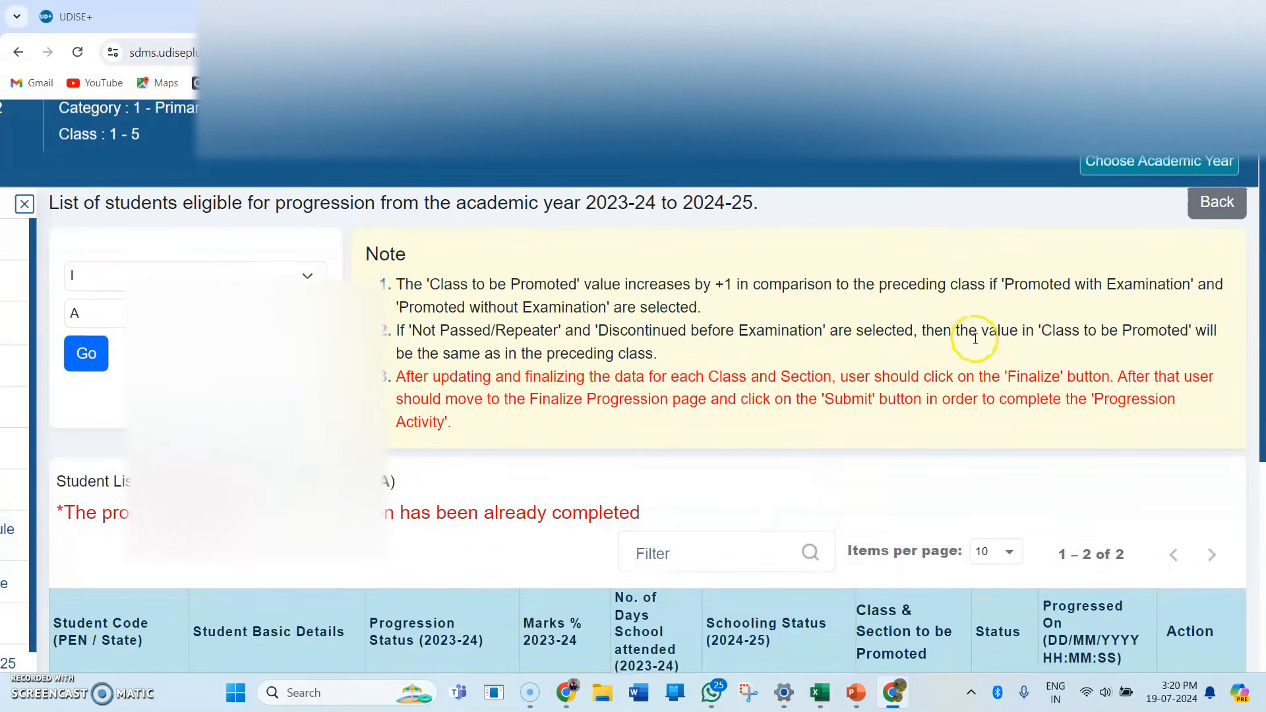
scroll(976, 339, "down", 5)
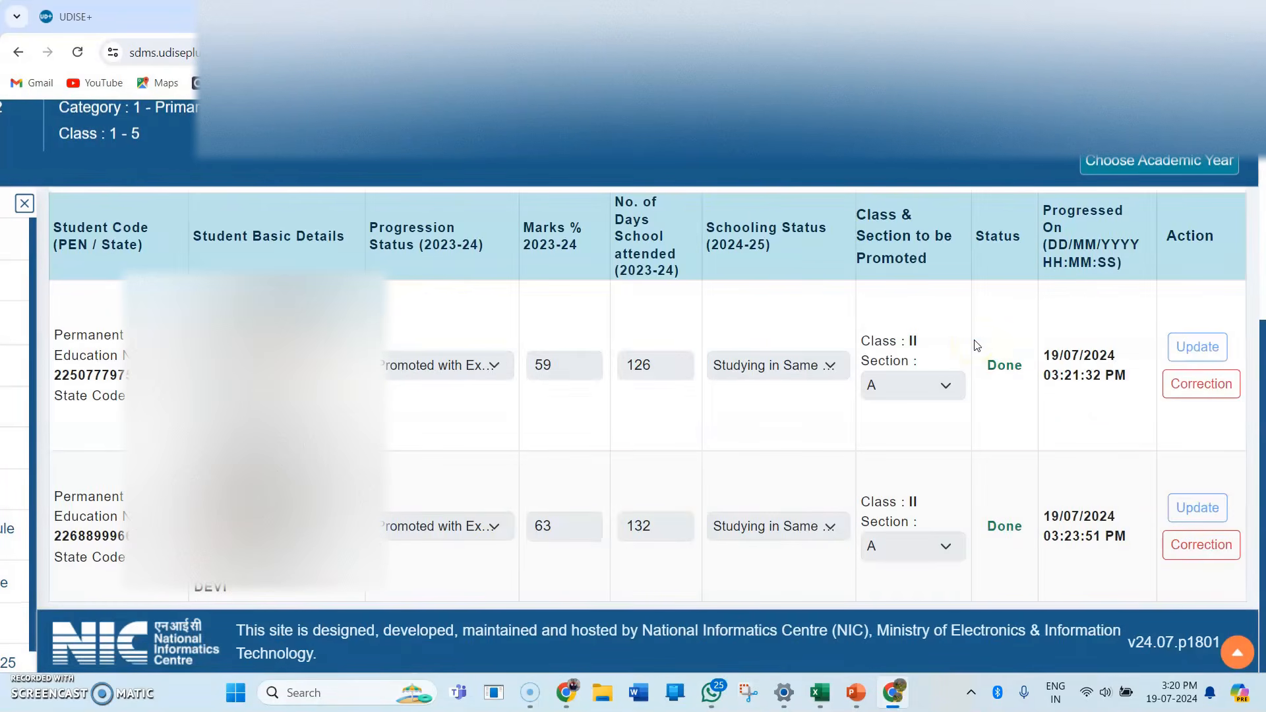